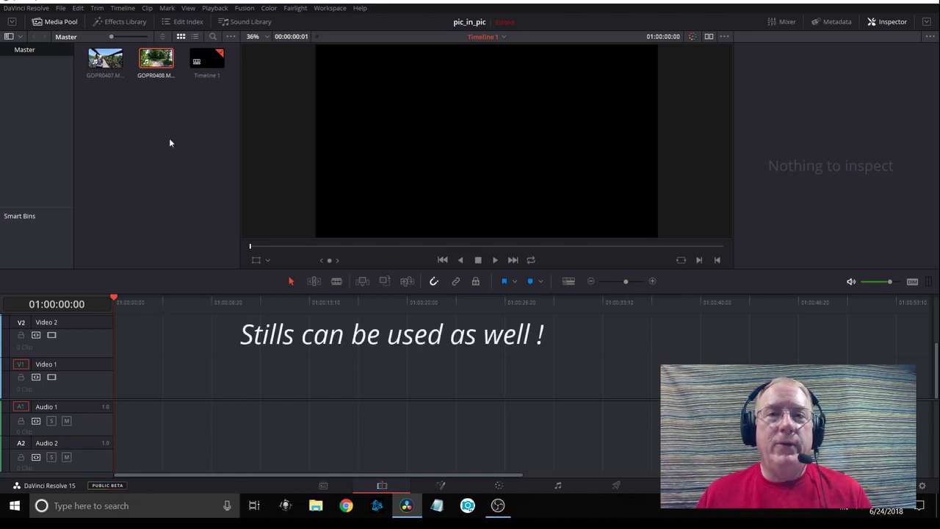
- Put GOPR0407 on V1 and GOPR0408 on V2, cut both audio clips, and enlarge the video tracks
left_click_drag(106, 58, 121, 387)
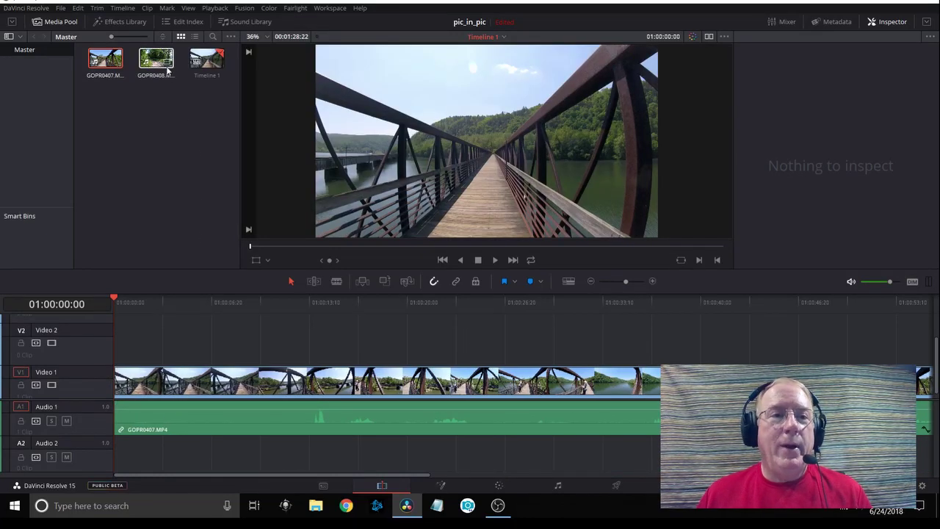
left_click_drag(158, 64, 91, 375)
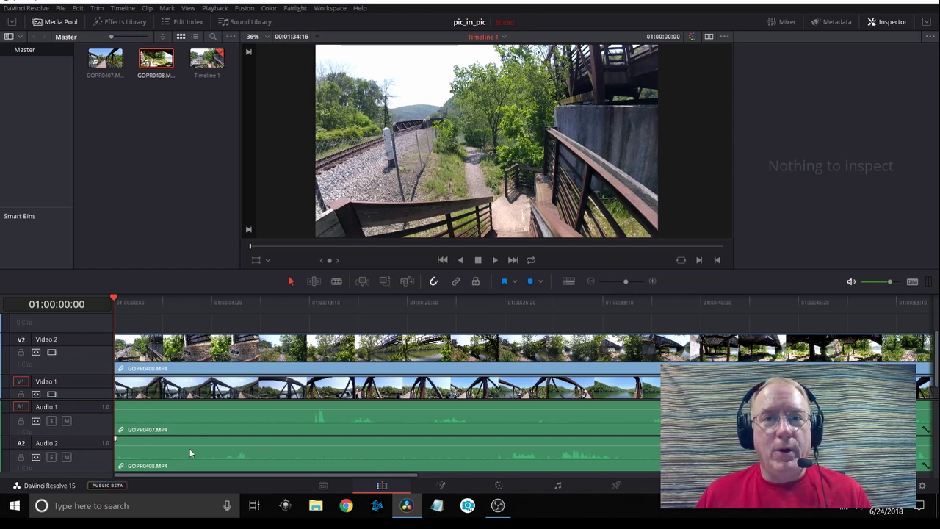
left_click(238, 425)
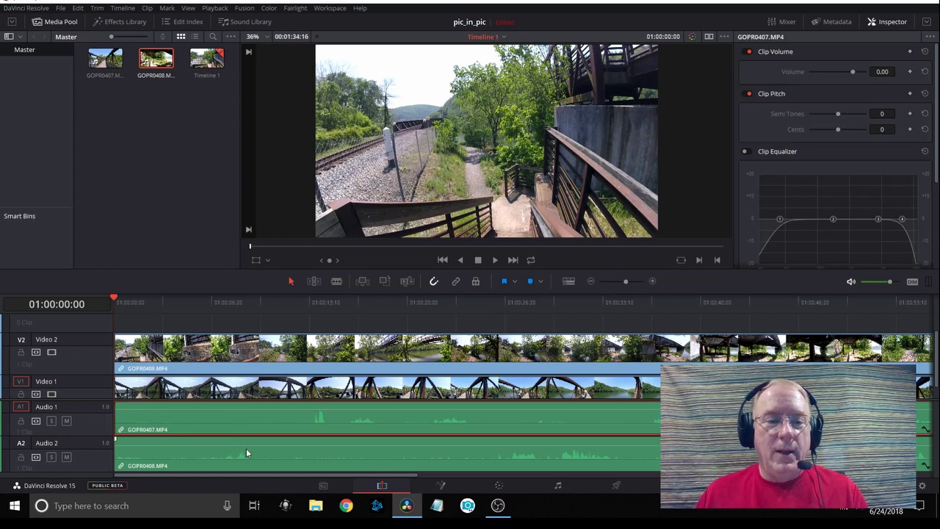
left_click(246, 453, "ctrl")
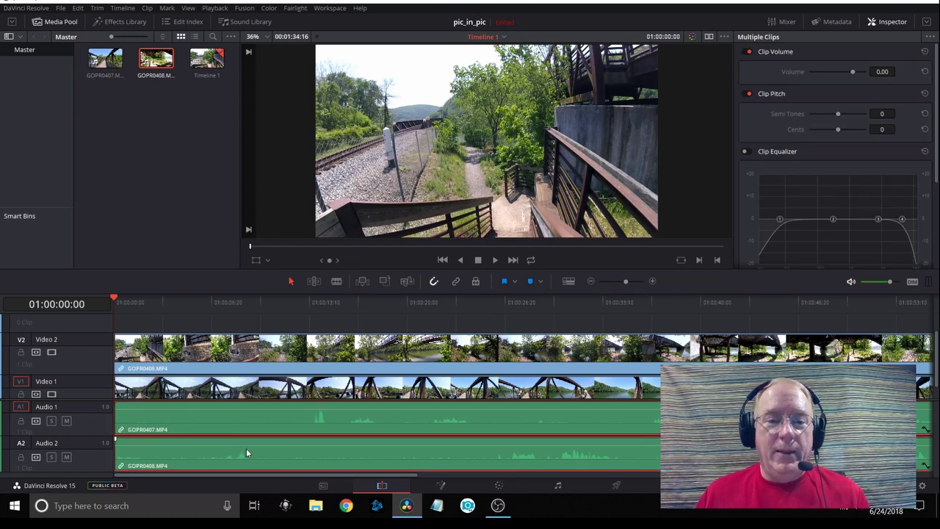
right_click(246, 448)
left_click(266, 281)
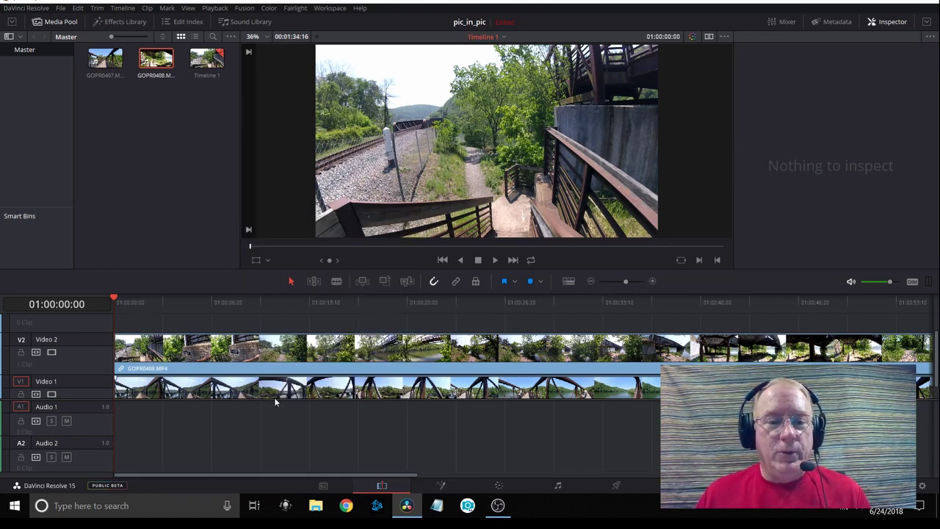
left_click_drag(274, 401, 265, 468)
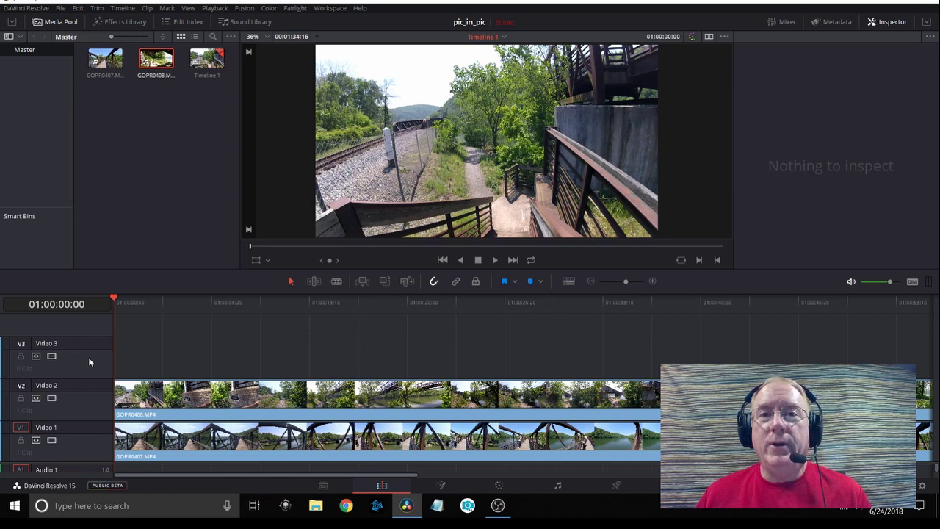
- Blade both the V2 and V1 clips at 01:00:13:12
left_click(311, 303)
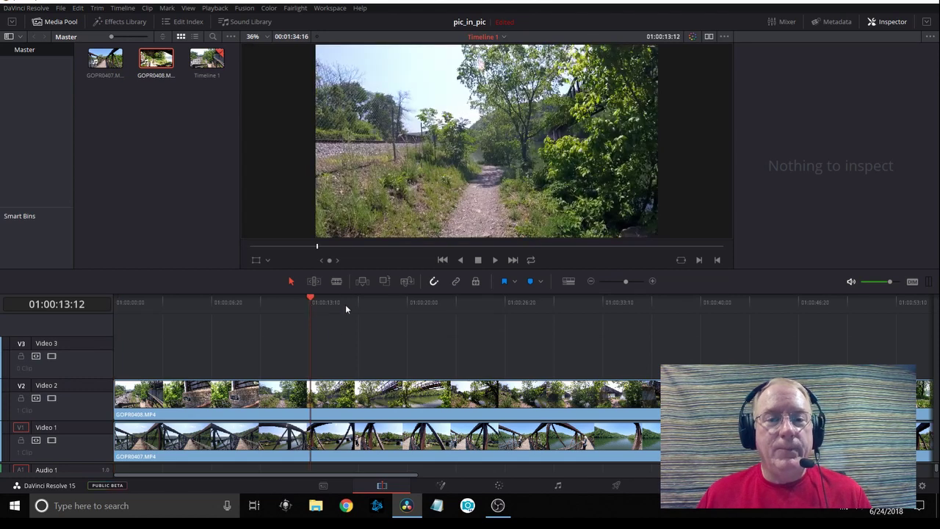
left_click(337, 281)
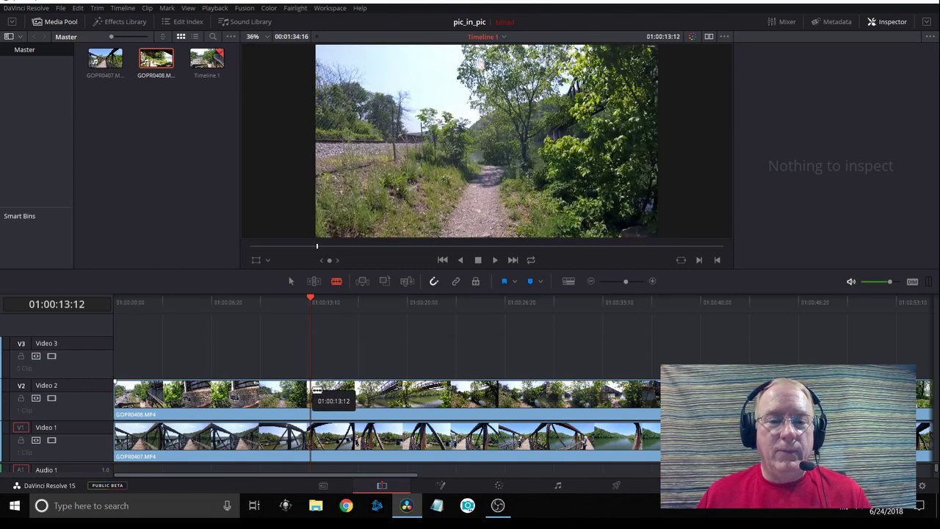
left_click(315, 392)
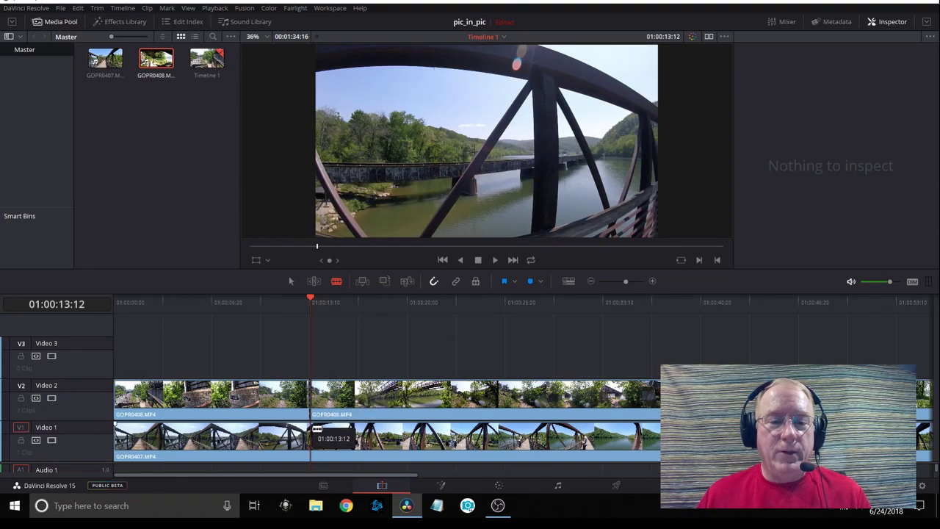
left_click(315, 434)
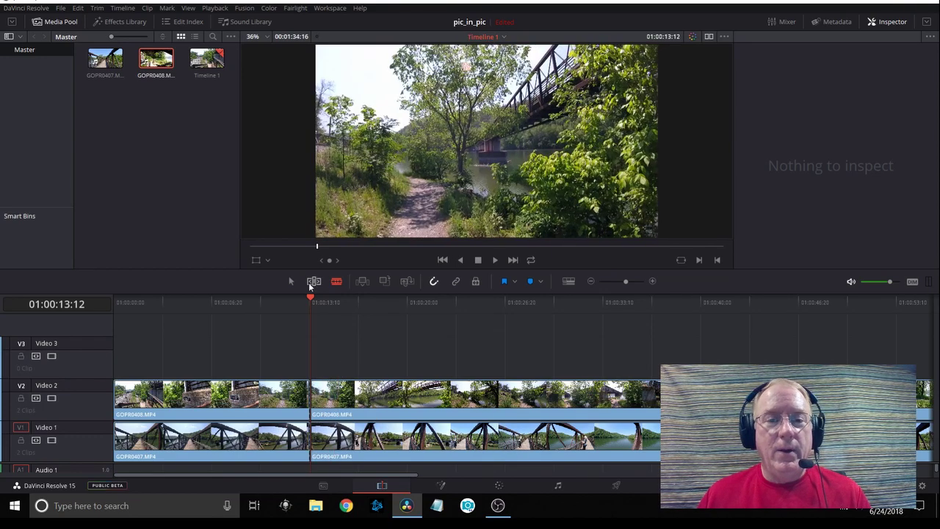
- Cut away the parts of both clips after 01:00:13:12
left_click(292, 281)
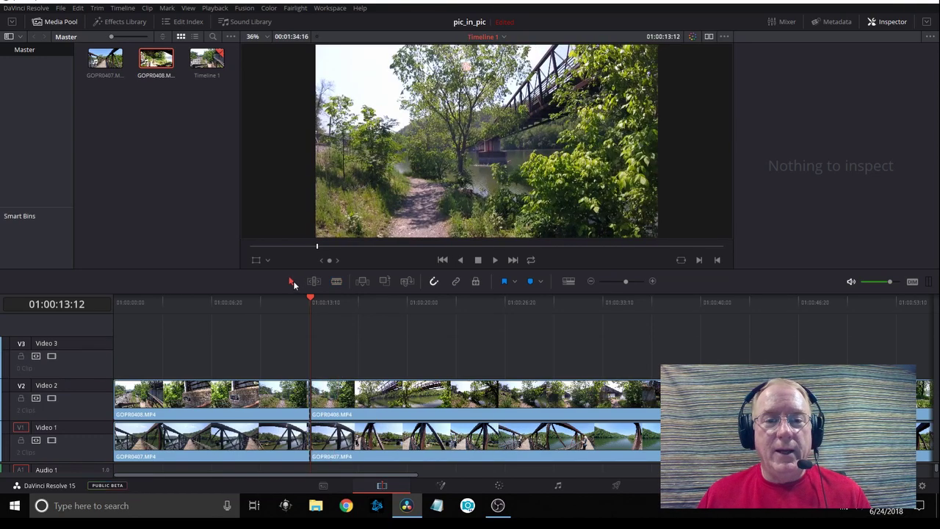
left_click(365, 398)
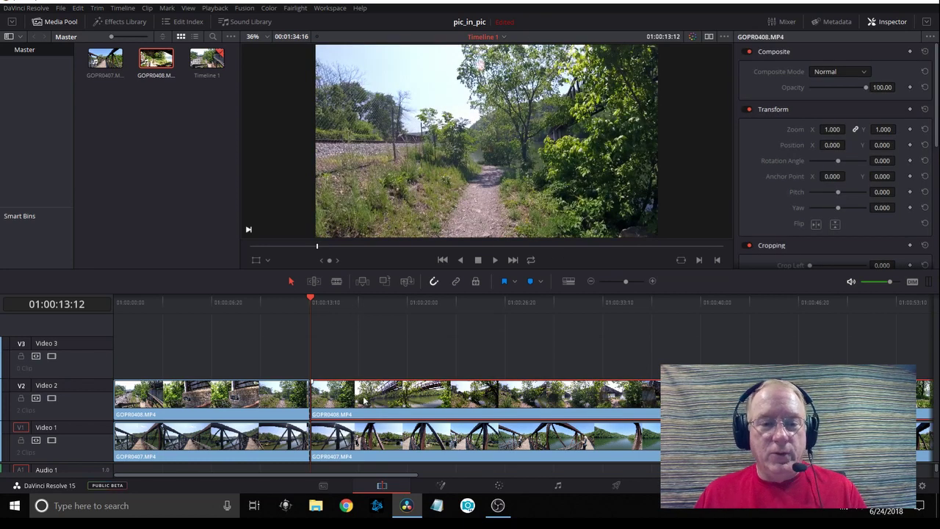
left_click(378, 444, "ctrl")
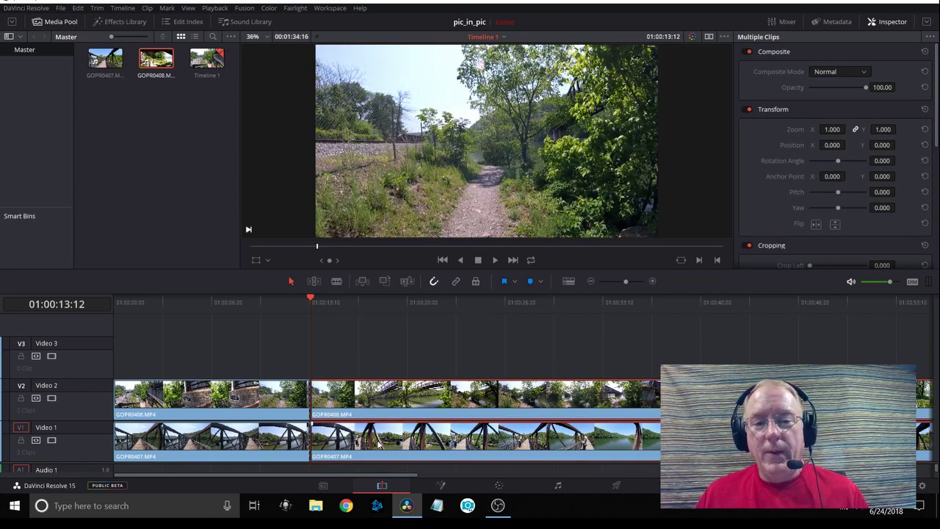
right_click(378, 441)
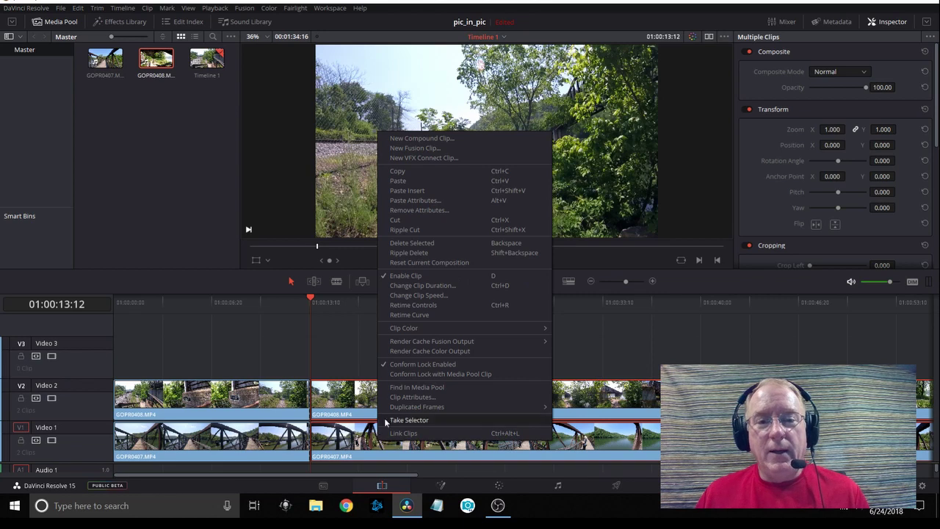
left_click(397, 220)
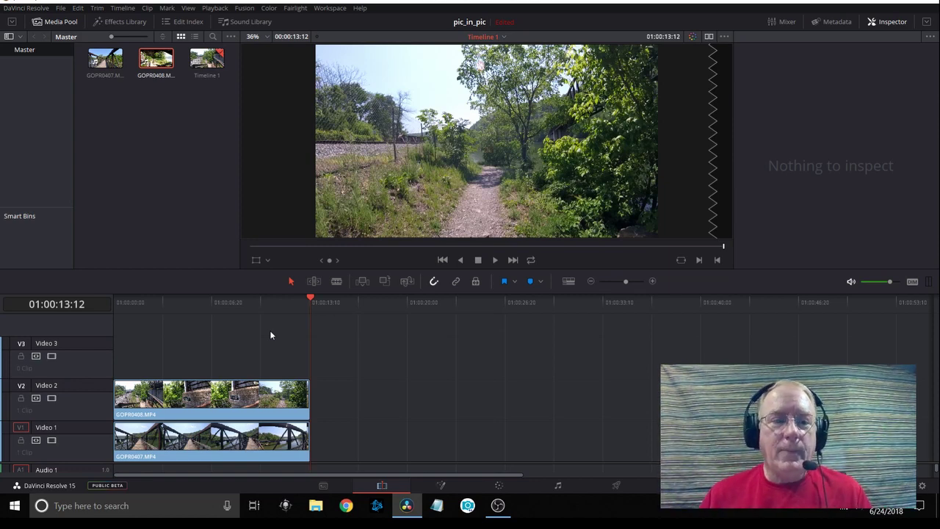
left_click(152, 404)
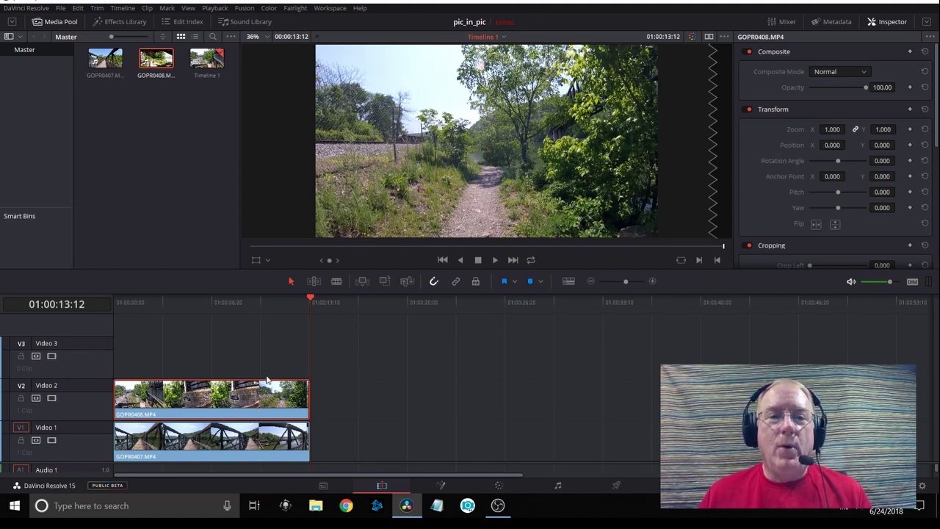
- Scale GOPR0408 to zoom 0.309 in the bottom-right corner and play back the picture-in-picture
left_click(269, 262)
left_click(274, 278)
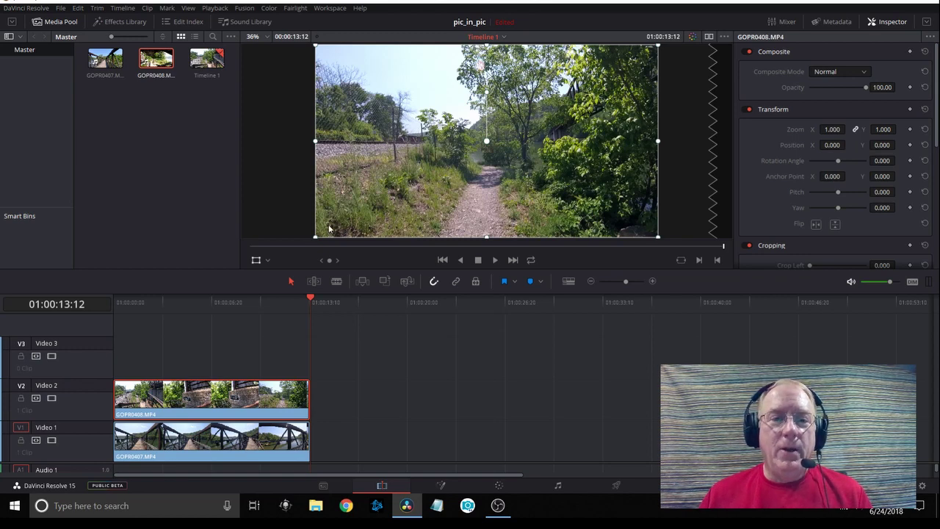
left_click_drag(315, 238, 562, 202)
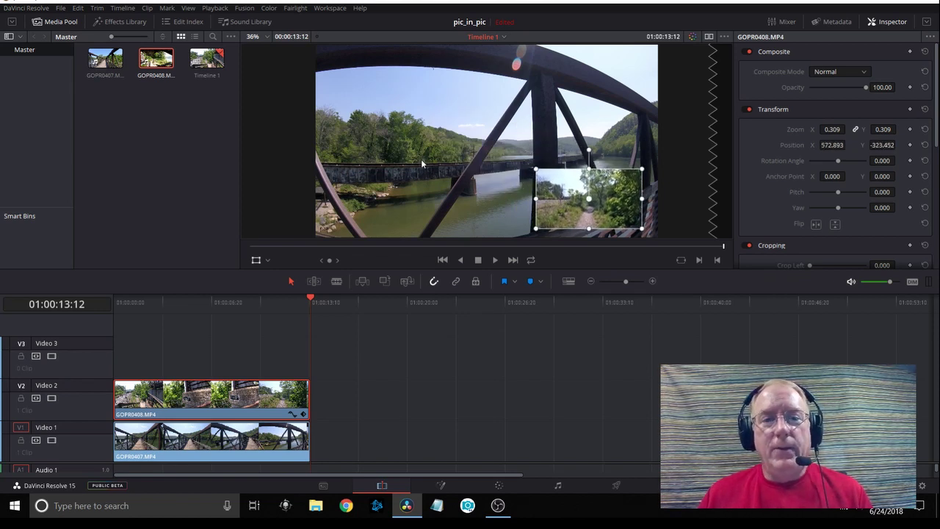
left_click(256, 260)
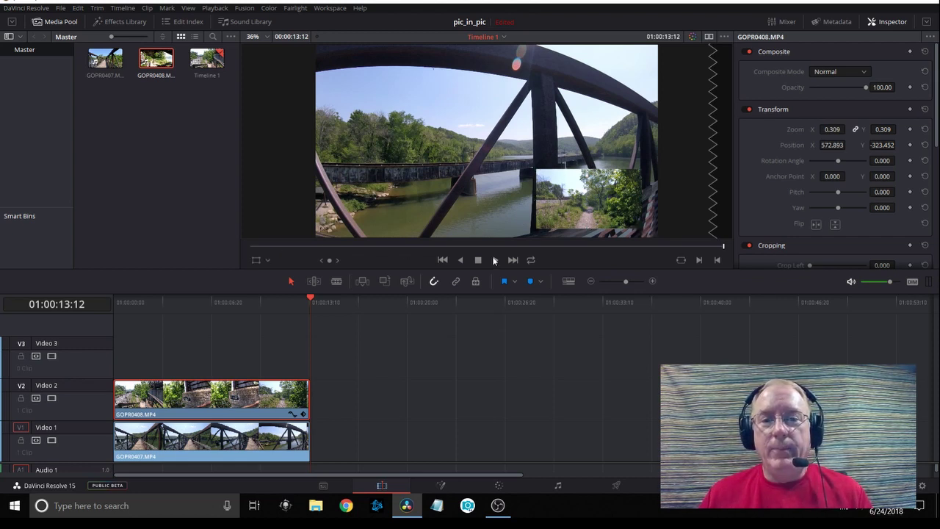
left_click(116, 303)
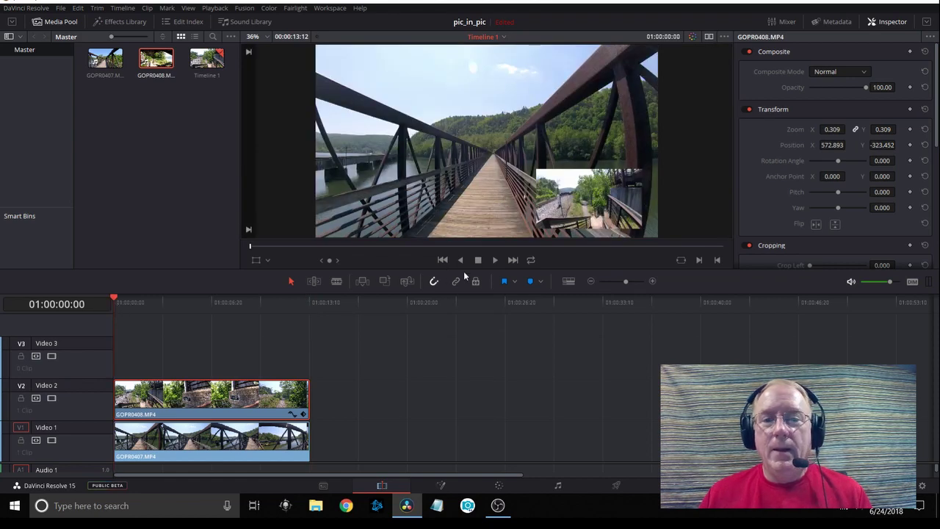
left_click(493, 261)
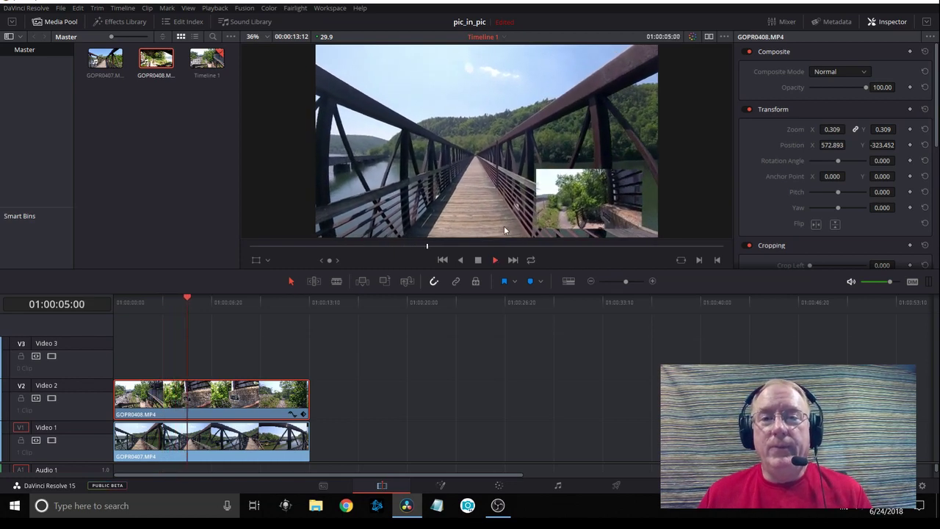
- Nudge the inset to position 600.305, -326.193 and return the playhead to the start
left_click(478, 259)
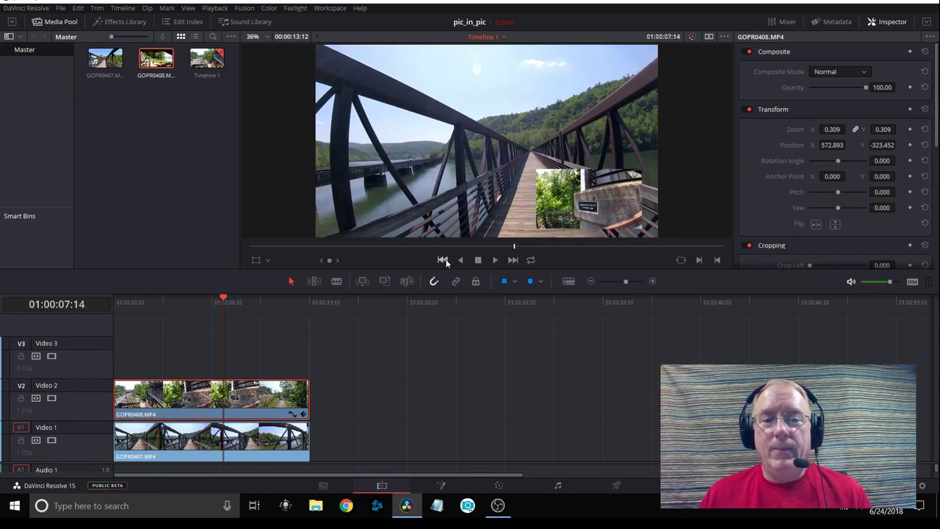
left_click(256, 260)
mouse_move(596, 199)
left_mouse_down()
mouse_move(457, 116)
mouse_move(482, 186)
mouse_move(467, 117)
mouse_move(576, 147)
mouse_move(595, 203)
left_mouse_up()
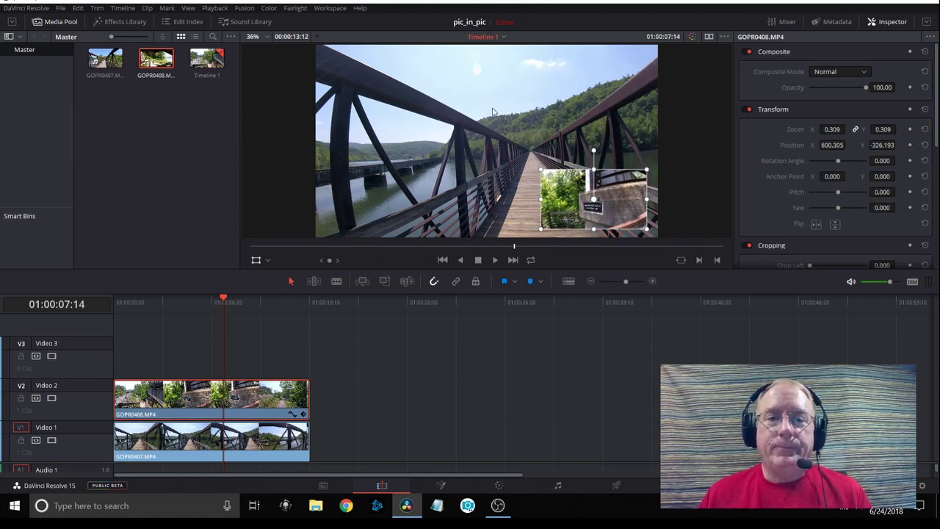
left_click_drag(224, 301, 111, 308)
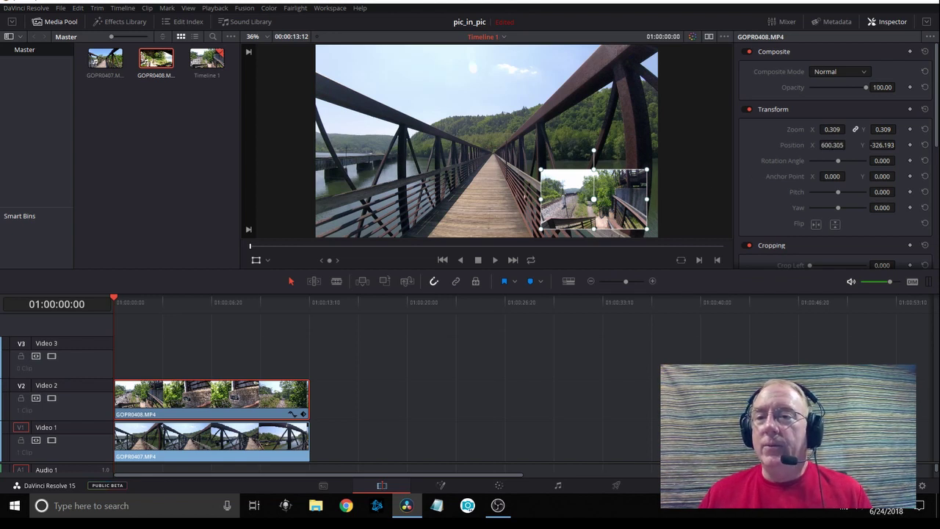
left_click(825, 146)
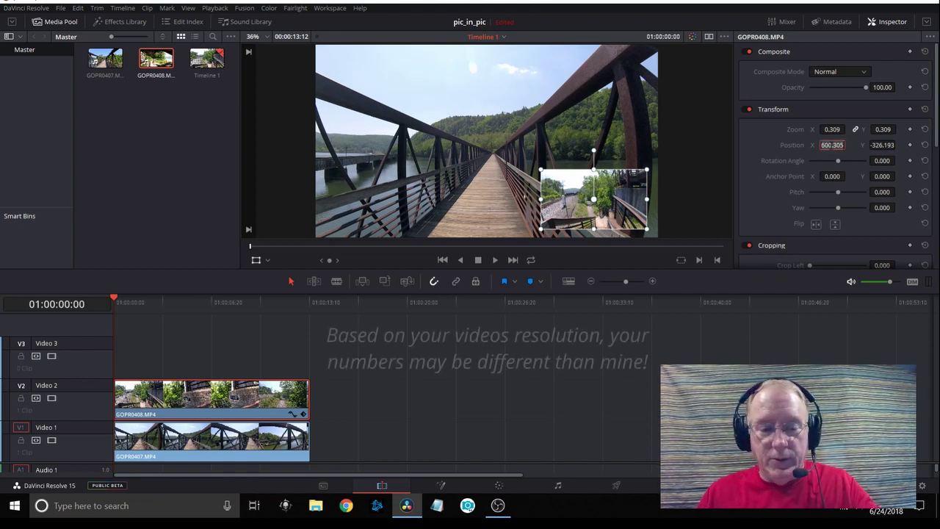
- Give the inset Inspector position X 620, Y -340 and zoom 0.320
type("620")
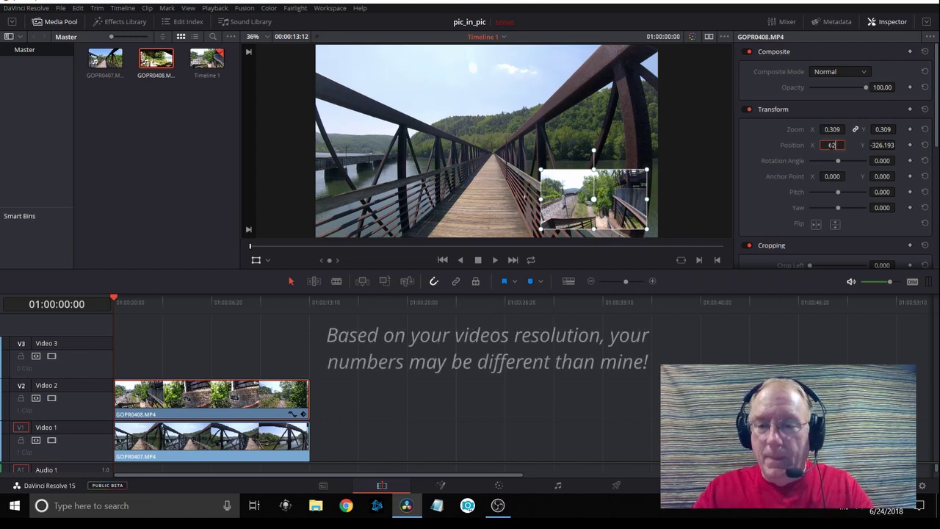
left_click(880, 145)
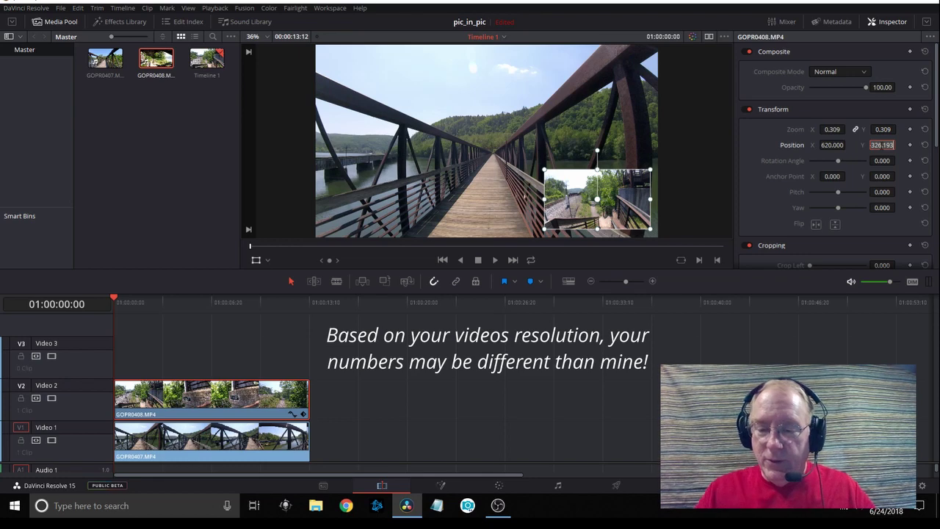
key("BackSpace")
type("-340")
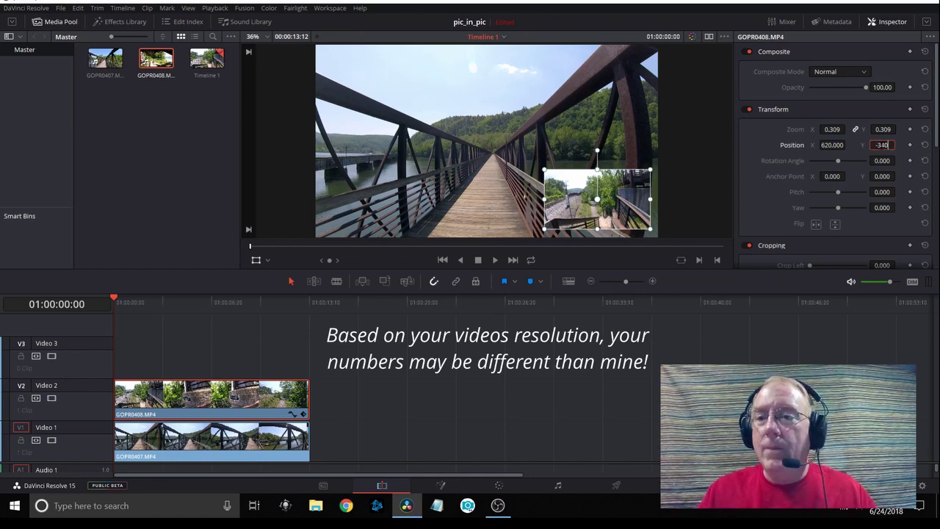
key("Return")
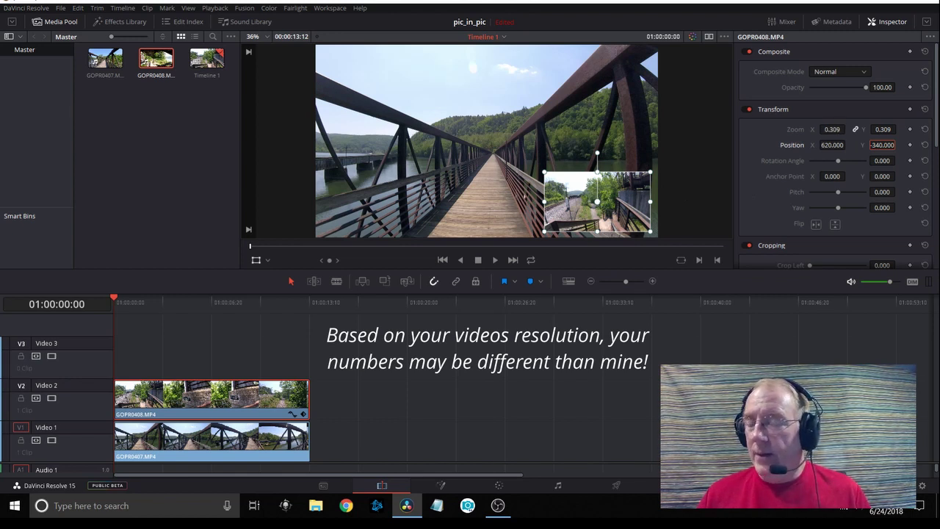
left_click(831, 130)
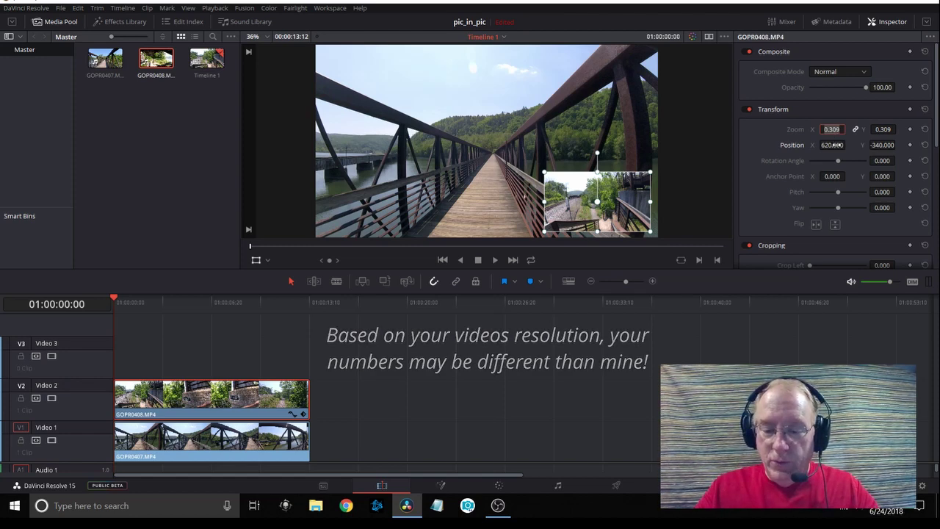
type(".320")
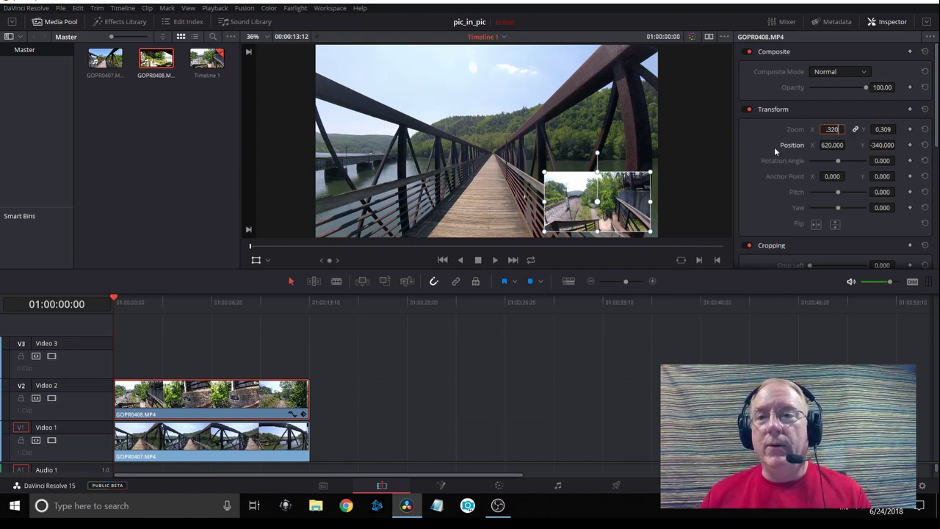
key("Return")
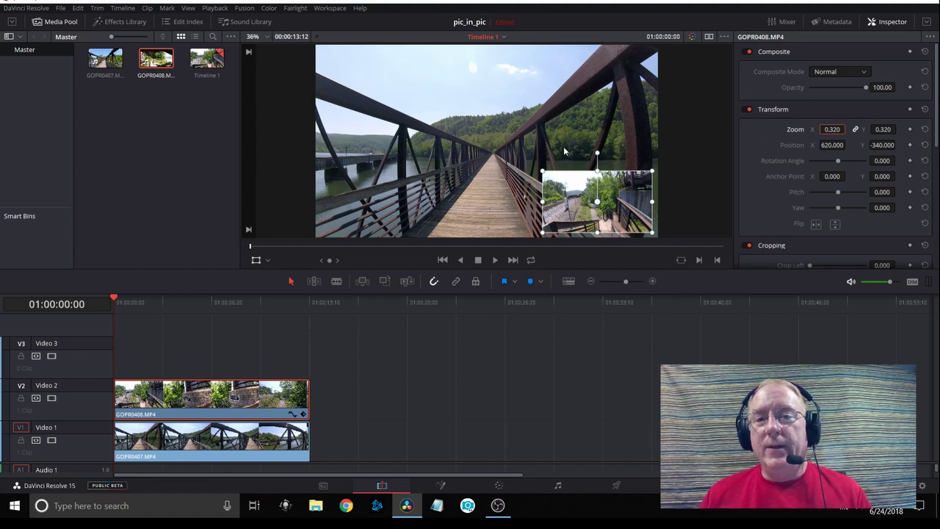
left_click(256, 261)
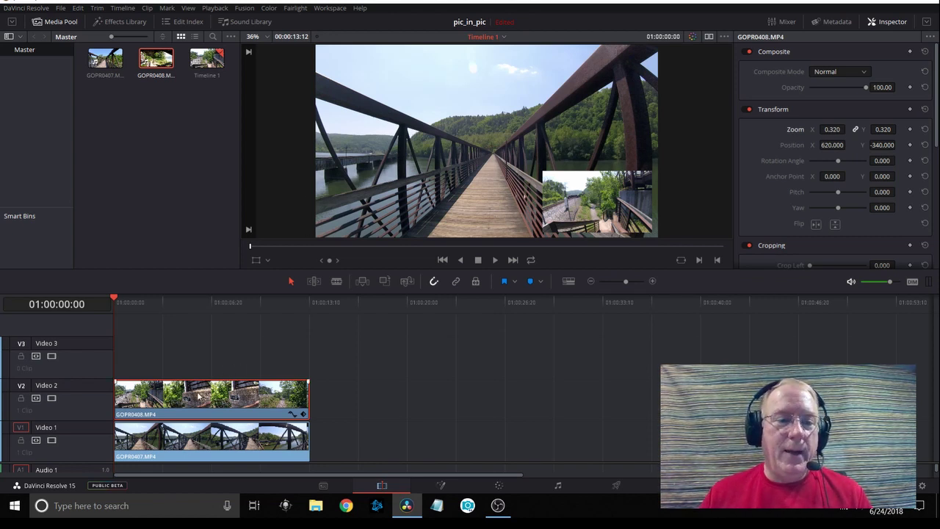
- Move GOPR0408 to Video 3 and lay a Solid Color generator on Video 2 matching the clips' length
left_click_drag(195, 394, 195, 362)
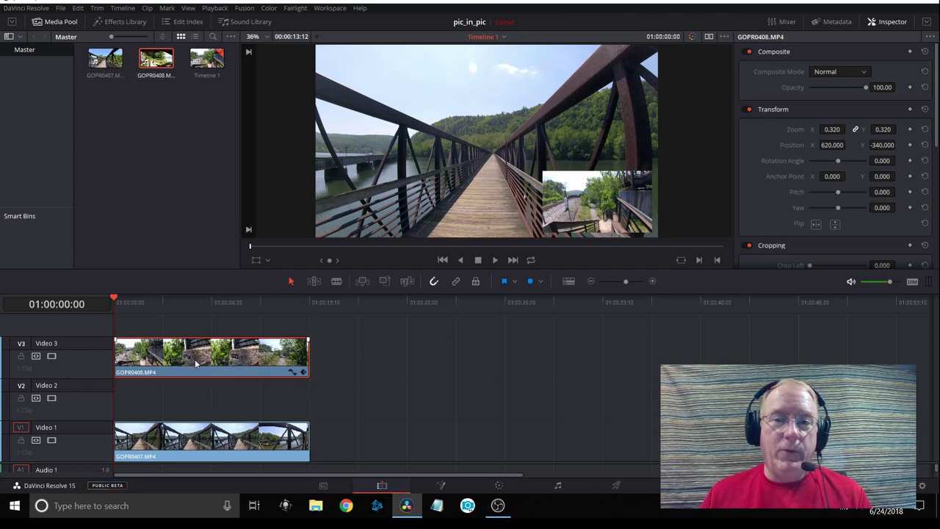
left_click(127, 22)
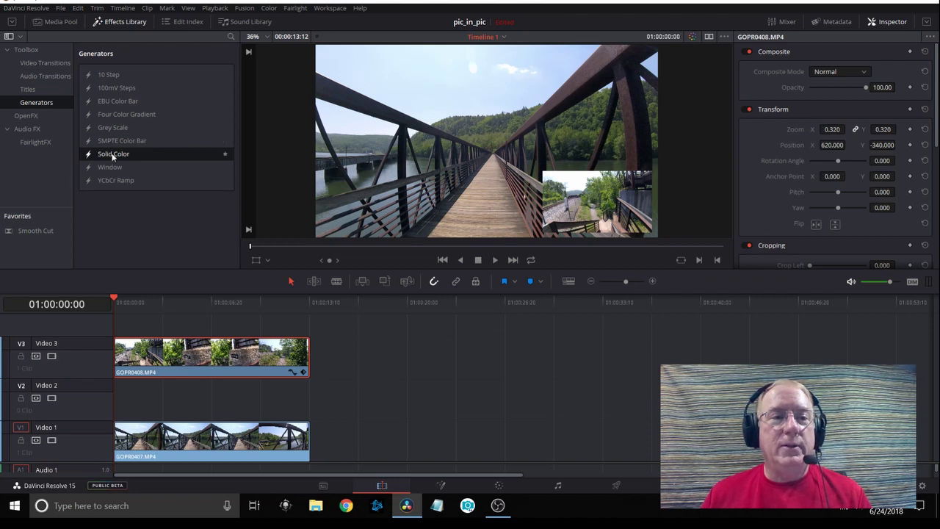
left_click_drag(113, 156, 123, 403)
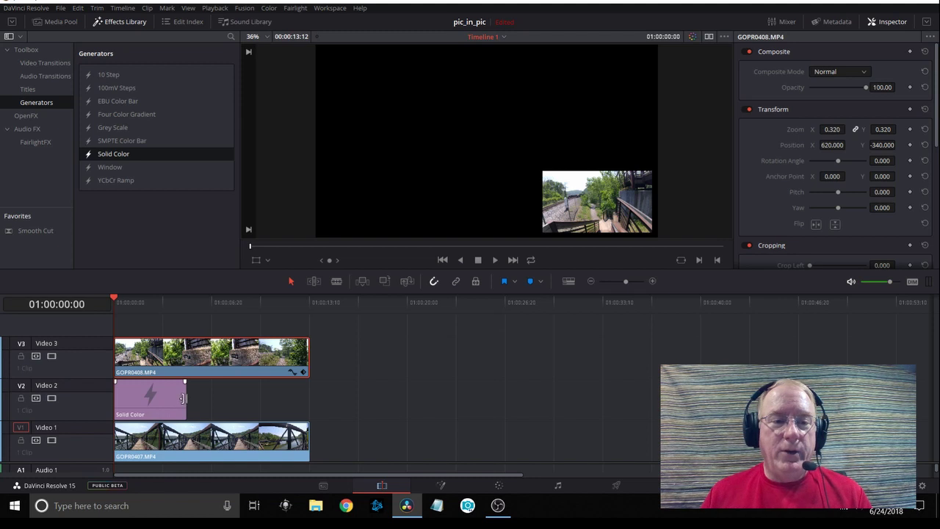
left_click_drag(185, 402, 309, 403)
left_click(213, 397)
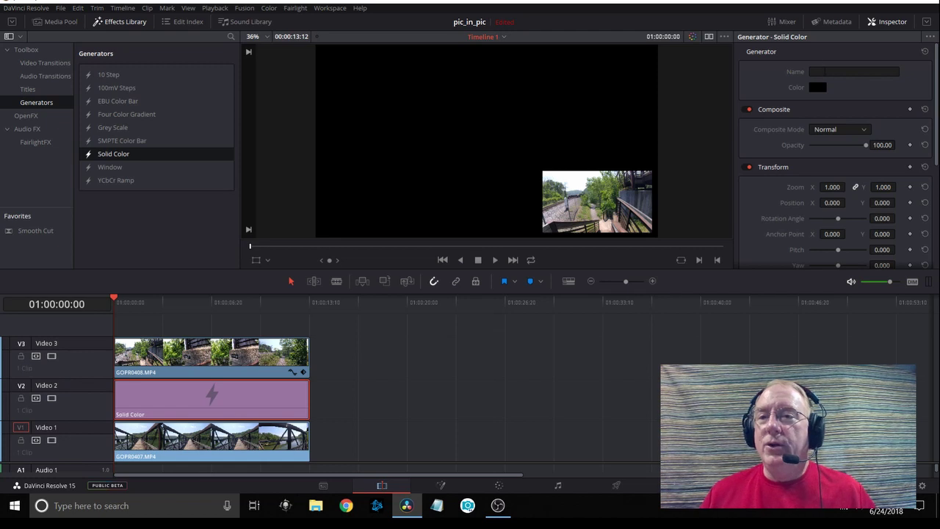
- Name the Solid Color generator 'Border' in the Inspector
left_click(823, 72)
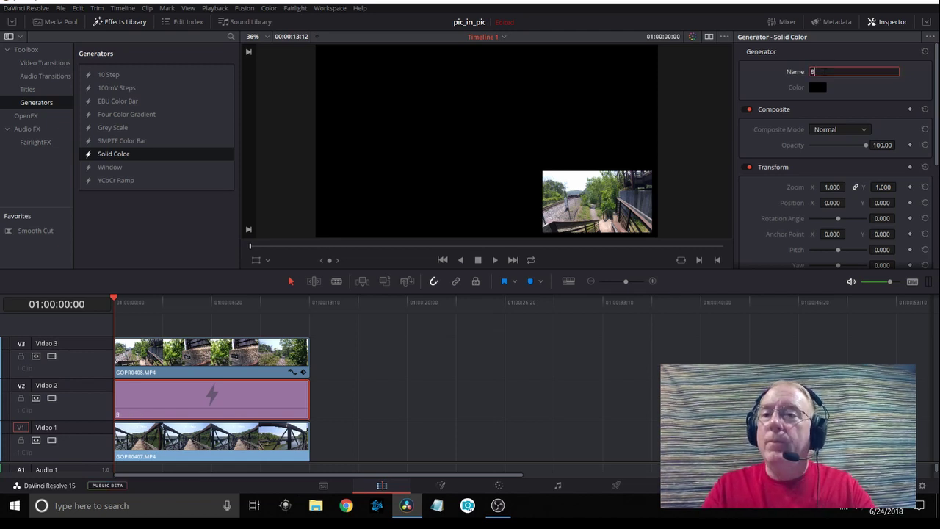
type("Border")
key("Return")
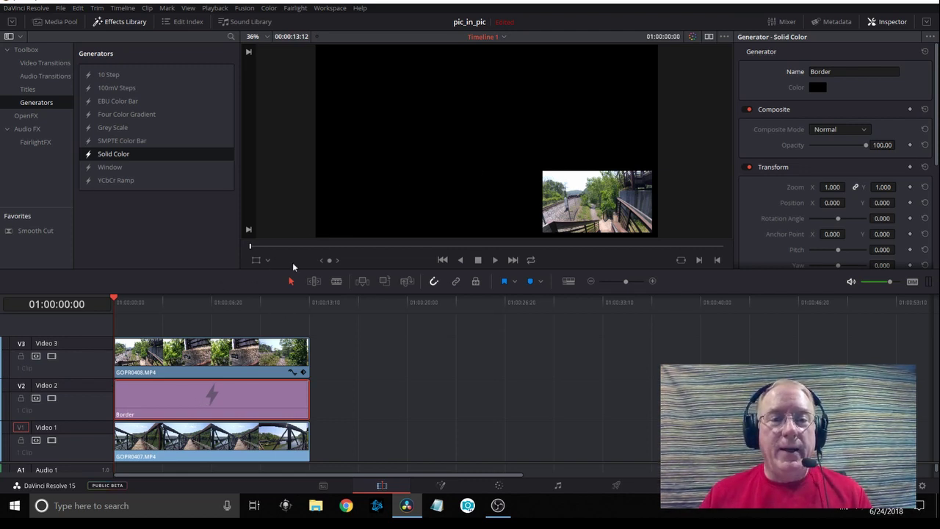
- Scale the Border solid down to zoom 0.456 and drag it toward the lower right
left_click(256, 260)
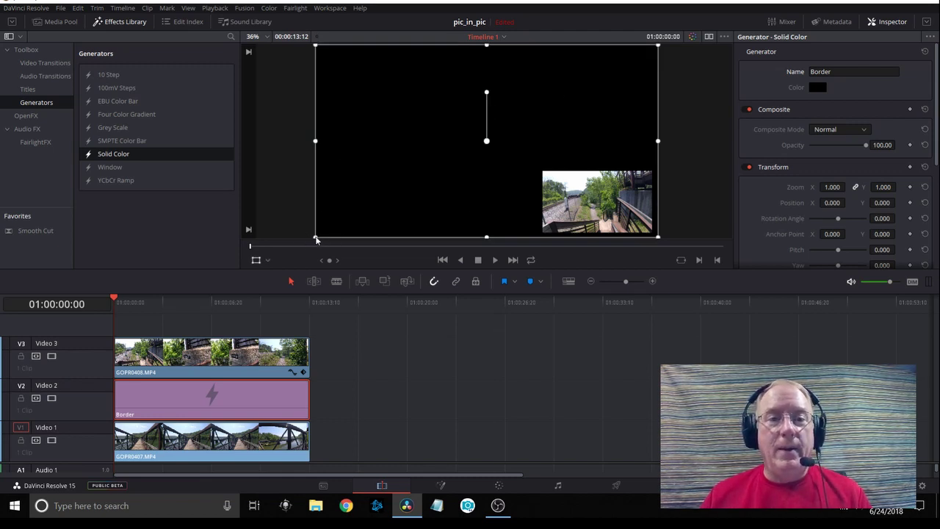
left_click_drag(316, 240, 408, 184)
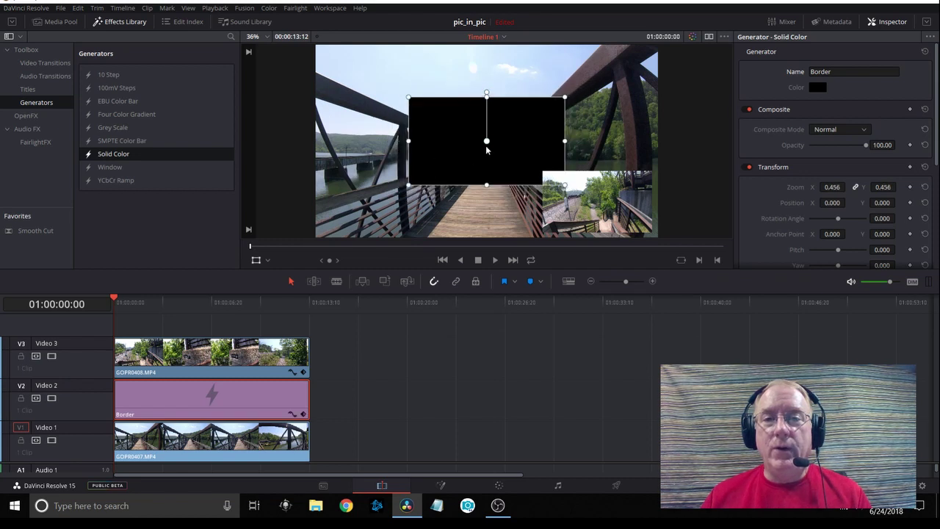
left_click_drag(485, 150, 539, 172)
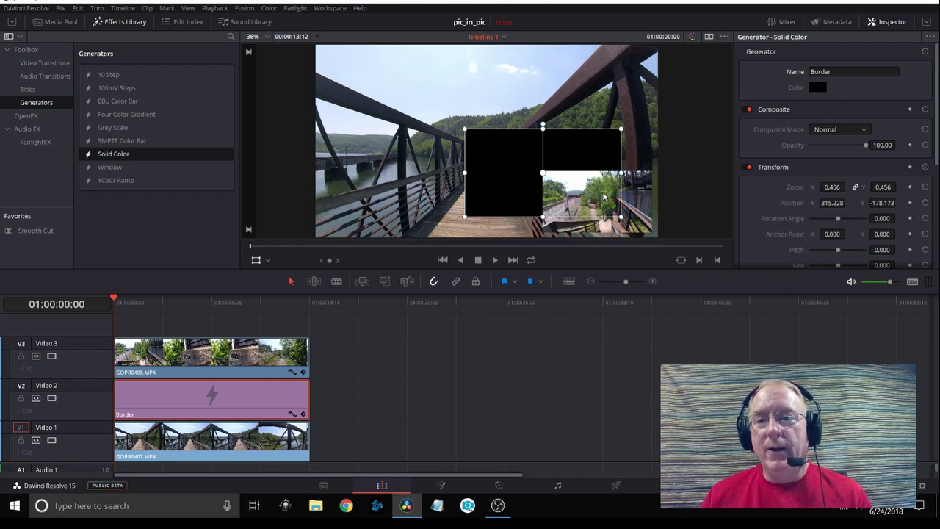
- Set the Border solid's position to X 620, Y -340, centred behind the inset
left_click(832, 203)
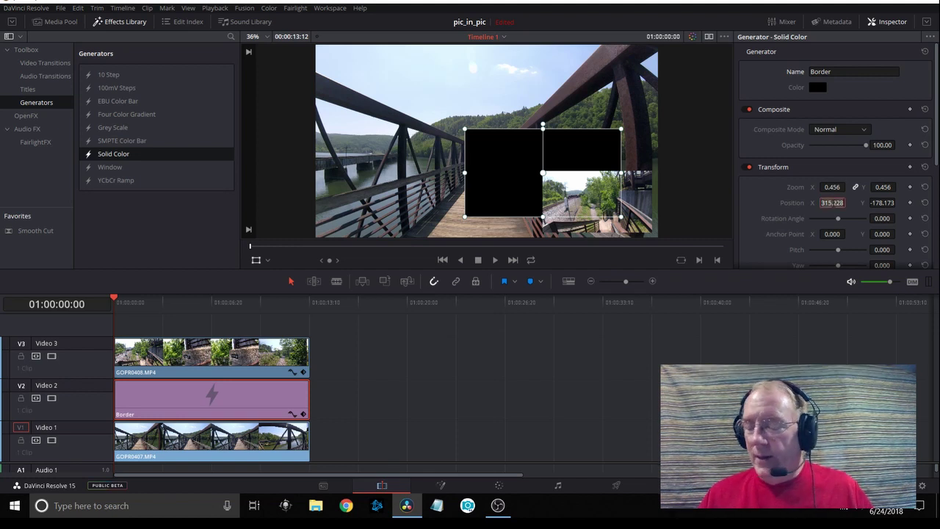
type("620")
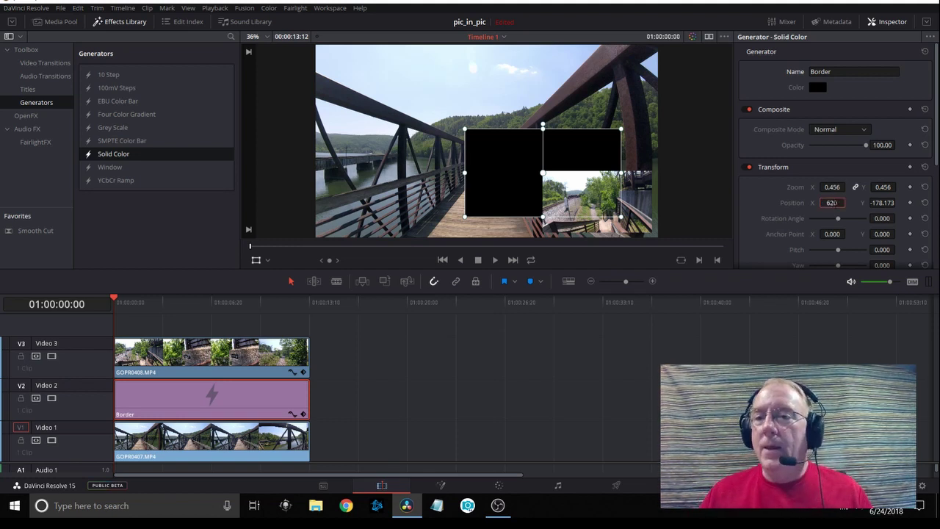
key("Tab")
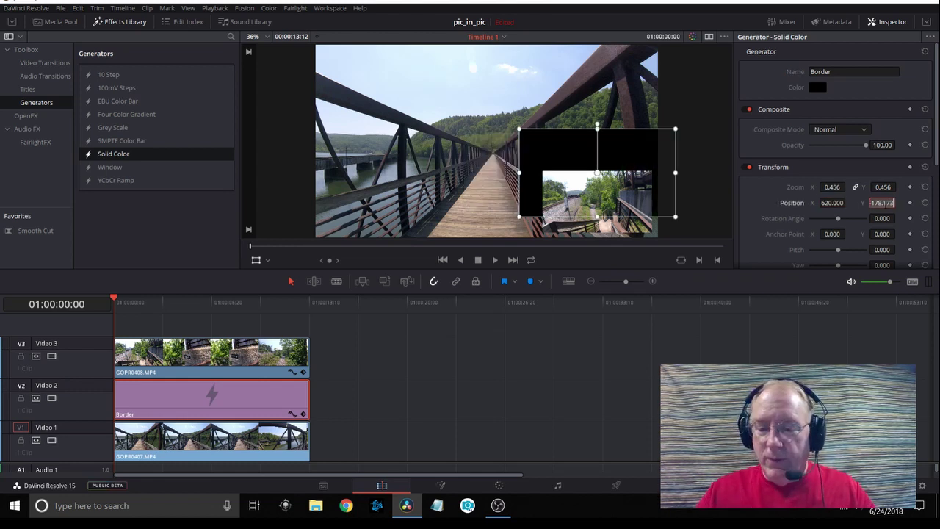
key("BackSpace")
type("-340")
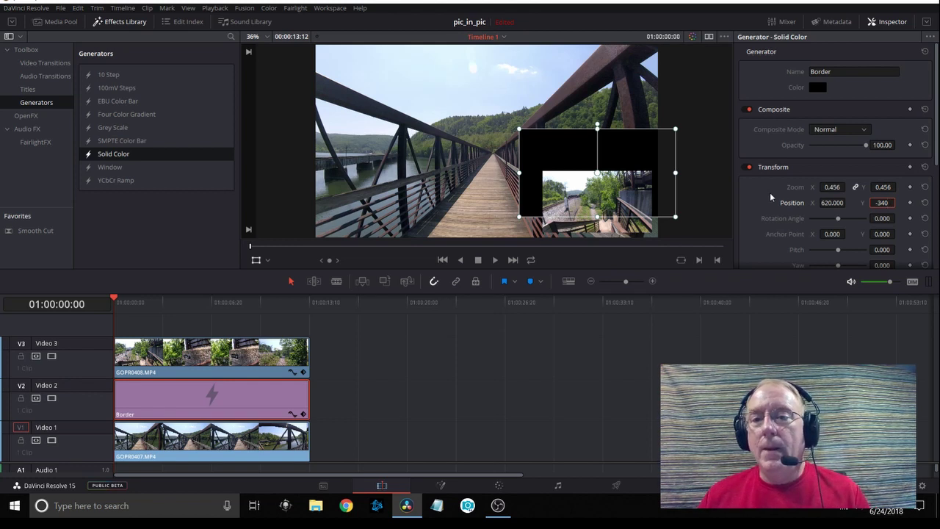
key("Return")
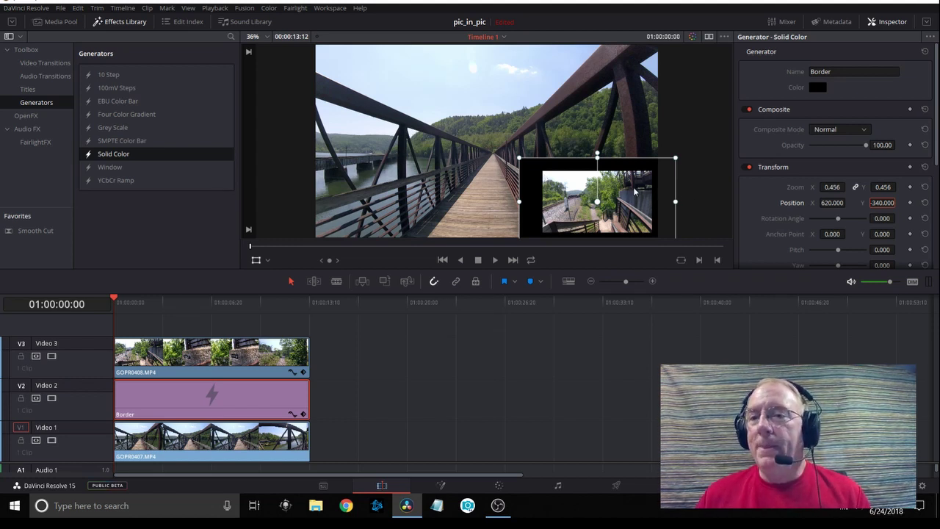
left_click(832, 187)
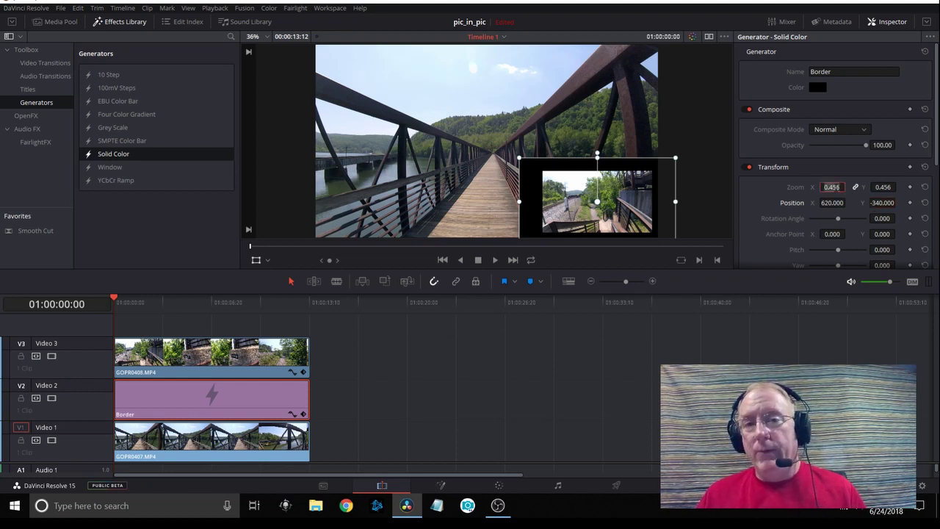
- Set the Border's zoom to 0.340, leaving a thin black frame around the inset
type(".3")
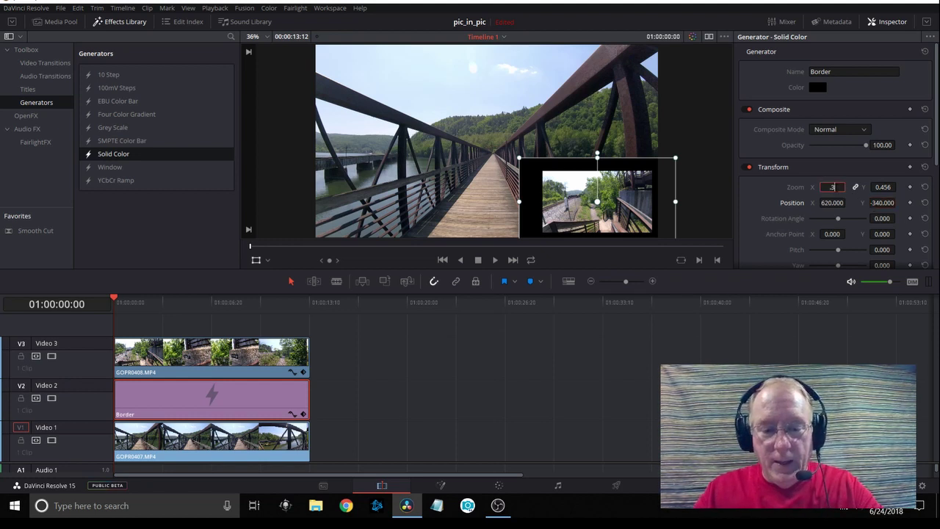
type("40")
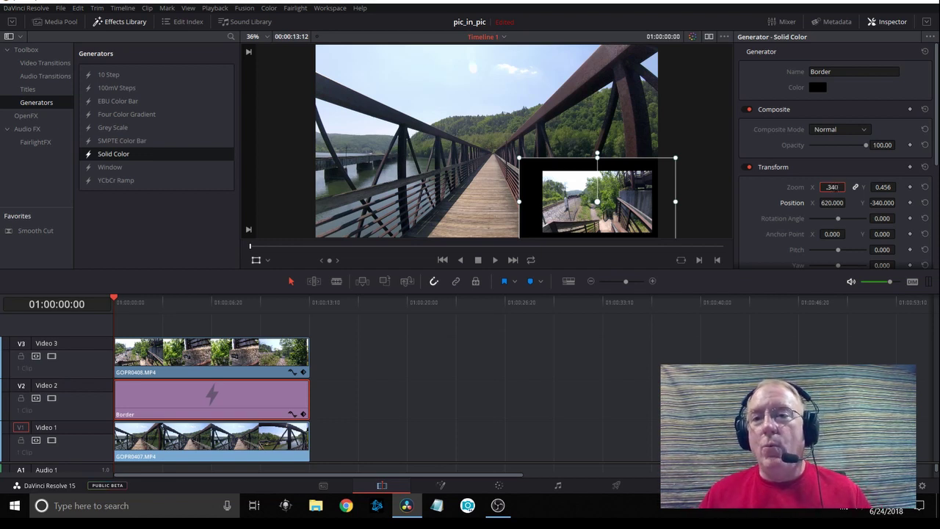
key("Return")
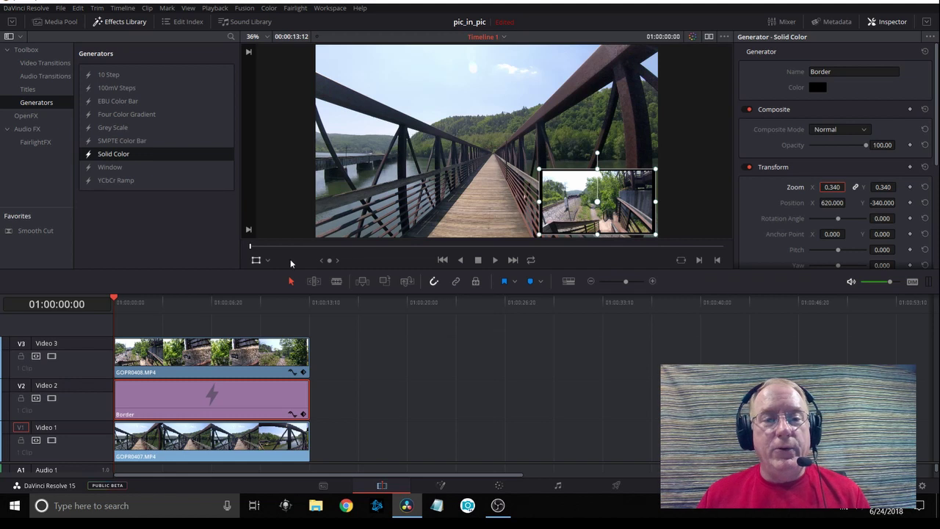
left_click(256, 261)
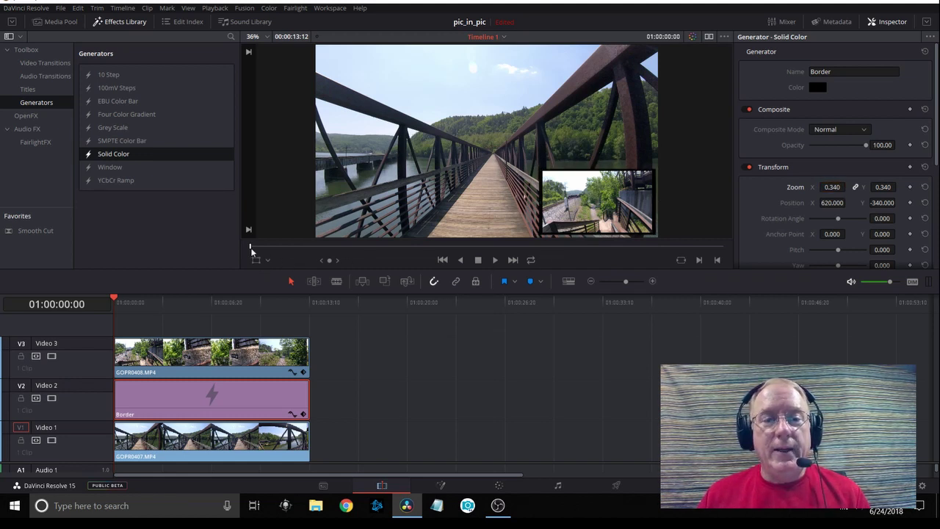
left_click_drag(251, 250, 522, 247)
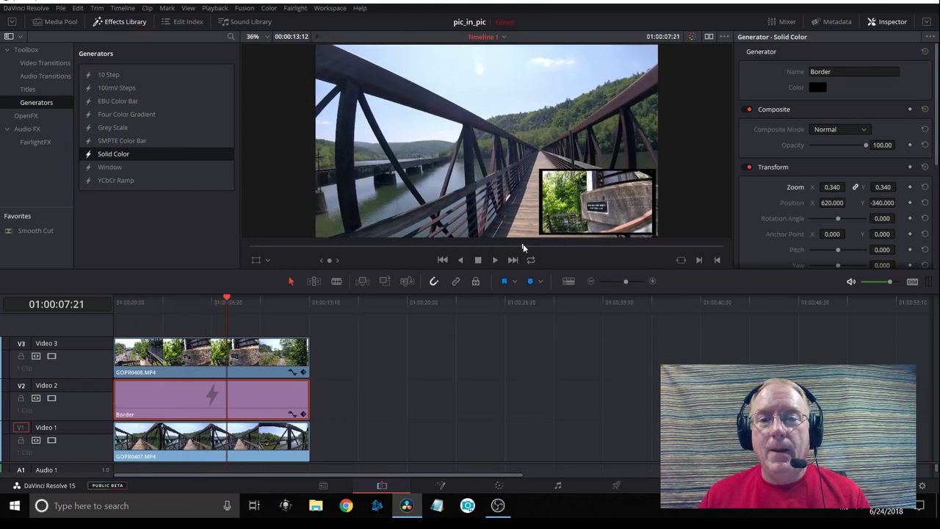
- Enter 0.350 as the Border's Zoom Y value in the Inspector
left_click(884, 187)
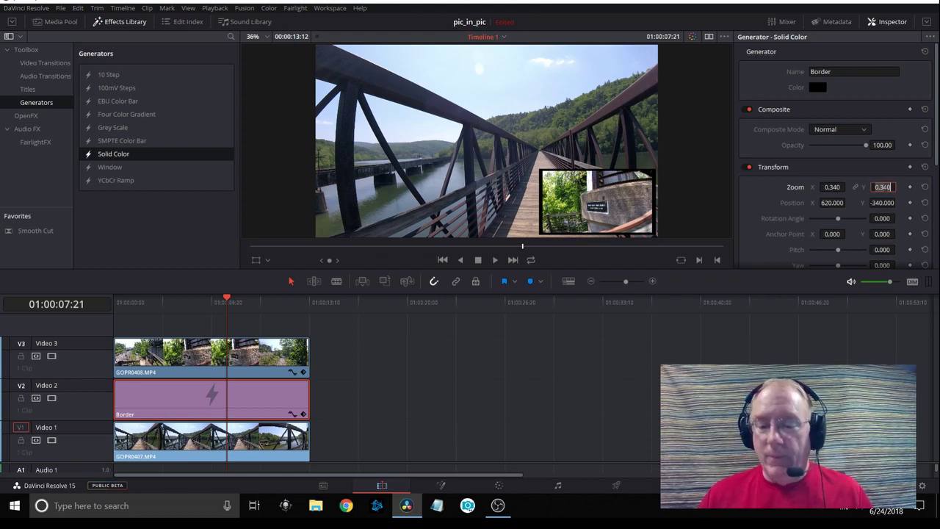
type(".3")
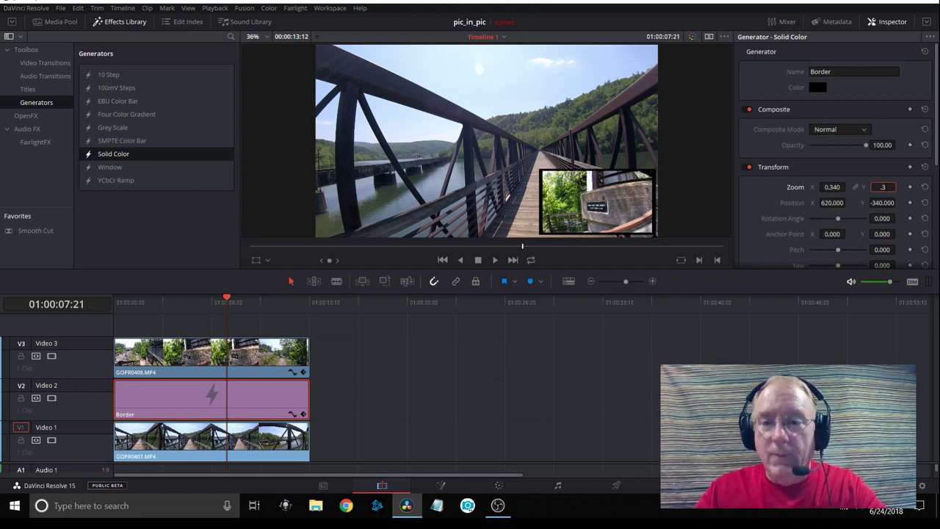
type("50")
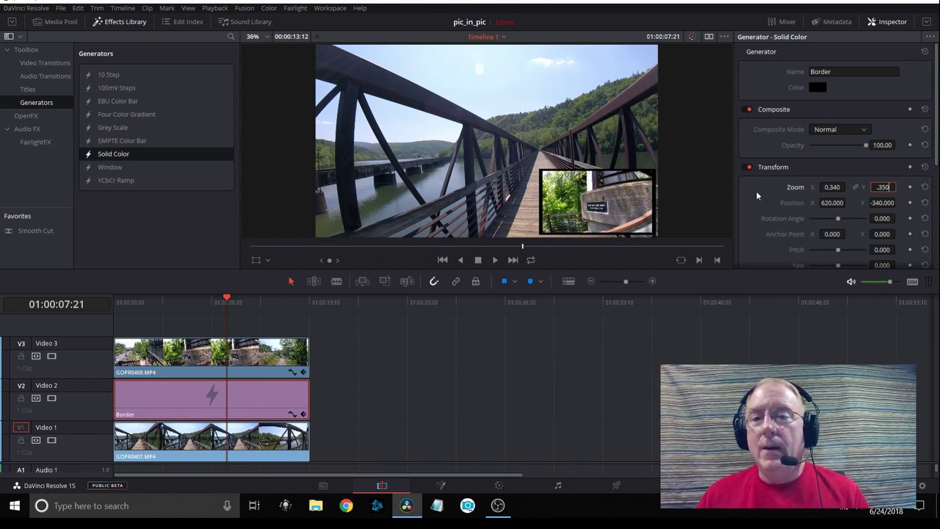
key("Return")
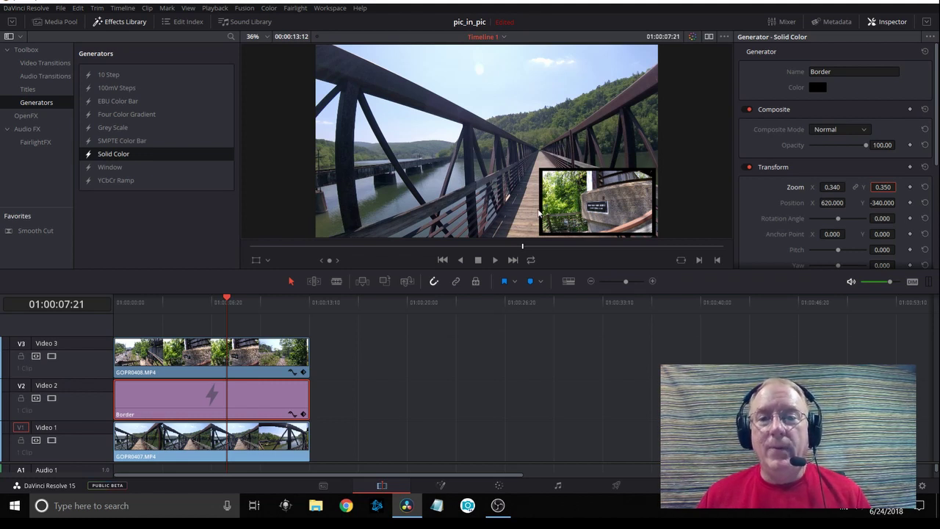
- Play back the timeline, then move the playhead slightly earlier to review the inset
left_click(496, 262)
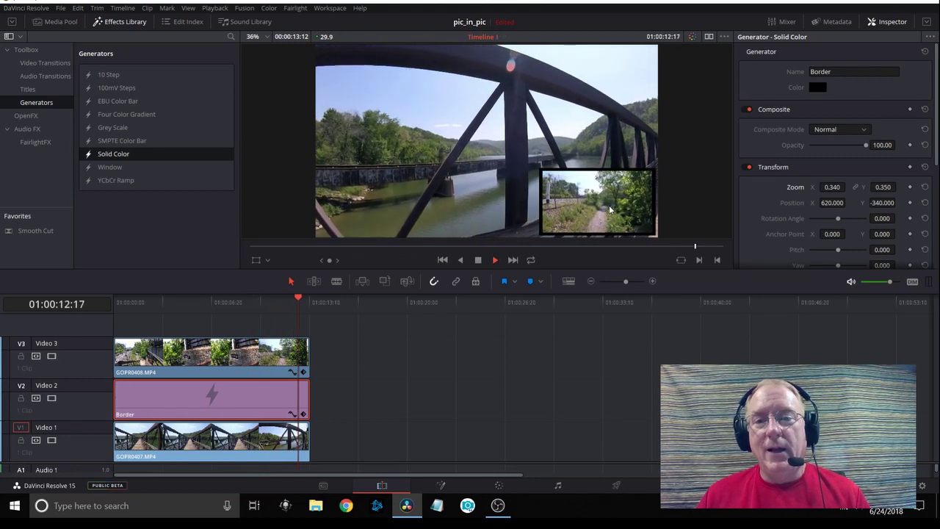
left_click(495, 260)
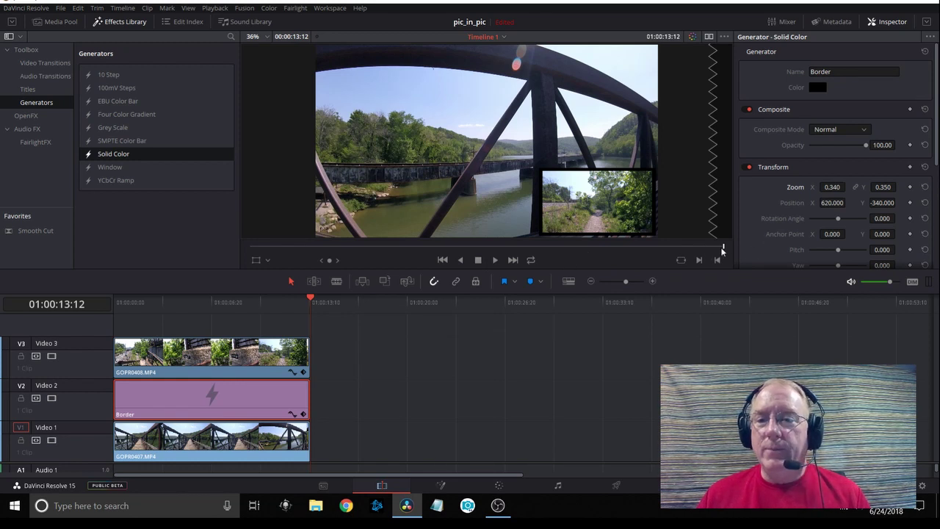
left_click(577, 247)
left_click_drag(549, 251, 517, 240)
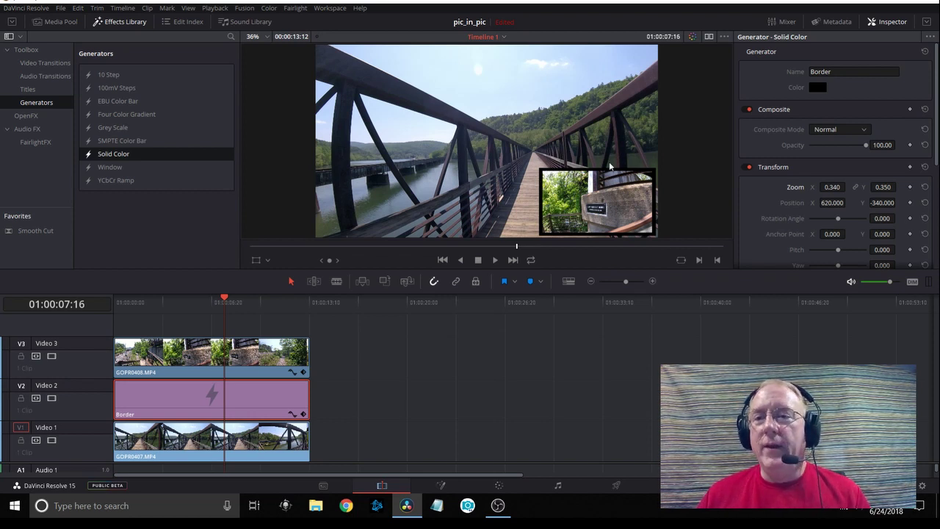
- Drag the Border's Cropping Softness to -9.570 and play back to check the softened frame
scroll(783, 126, "down", 5)
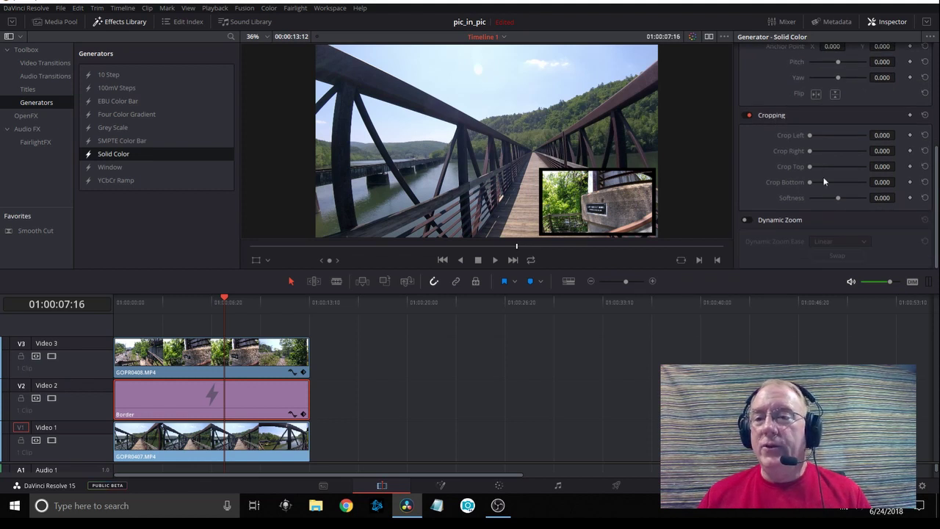
left_click_drag(838, 198, 837, 199)
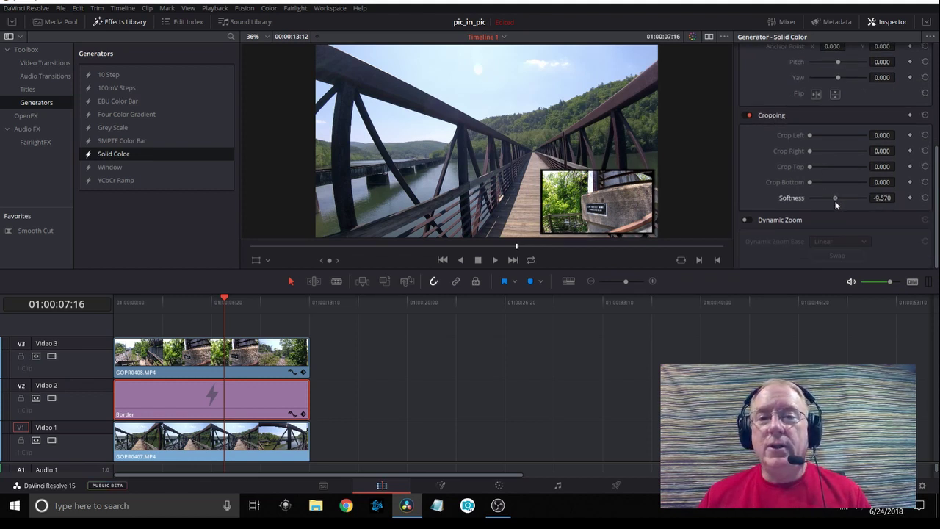
left_click(494, 261)
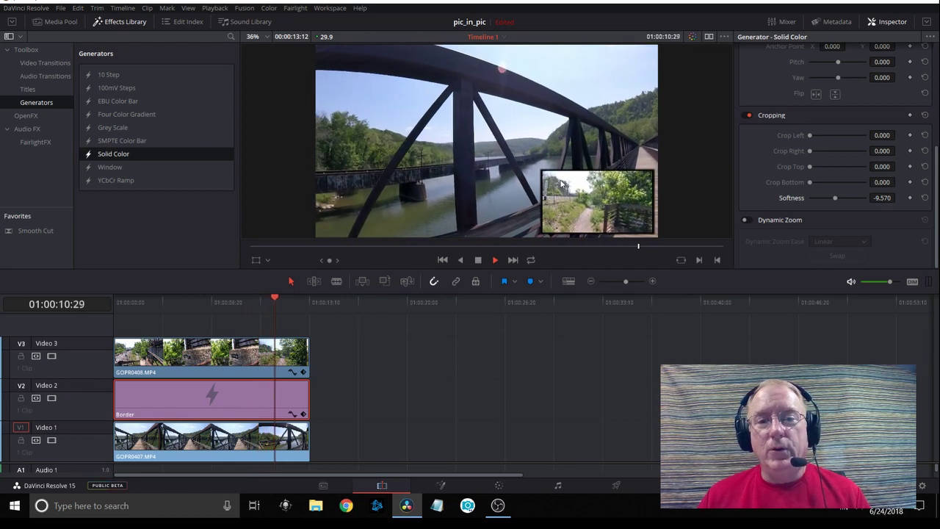
left_click(526, 246)
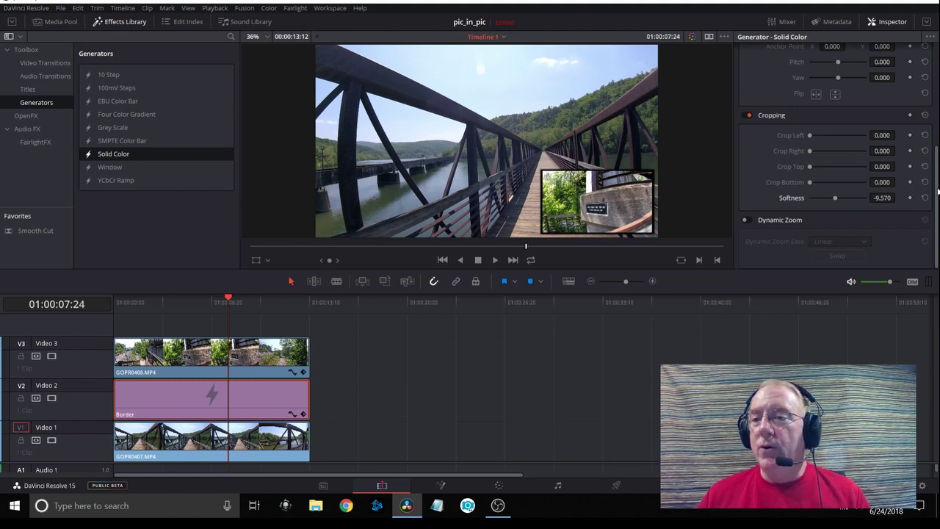
- Try red as the Border's solid colour from the colour picker
left_click_drag(936, 191, 935, 76)
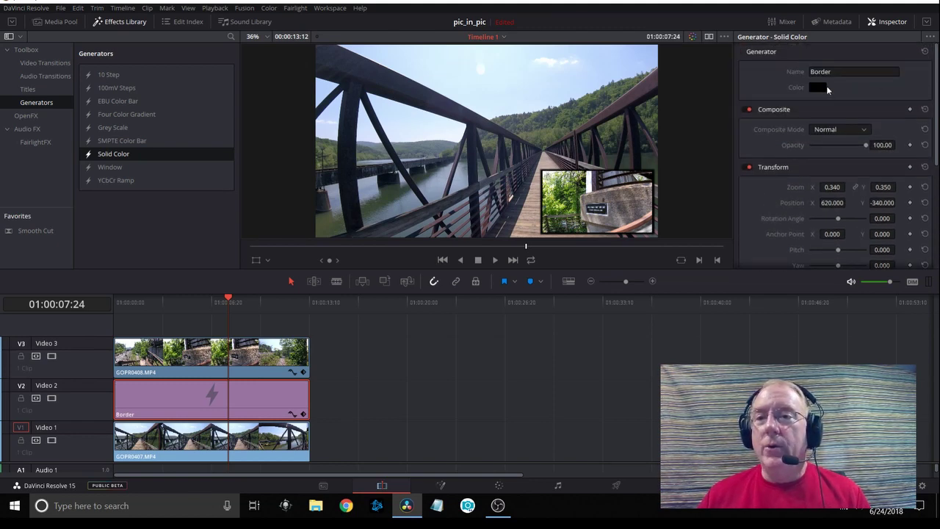
left_click(817, 87)
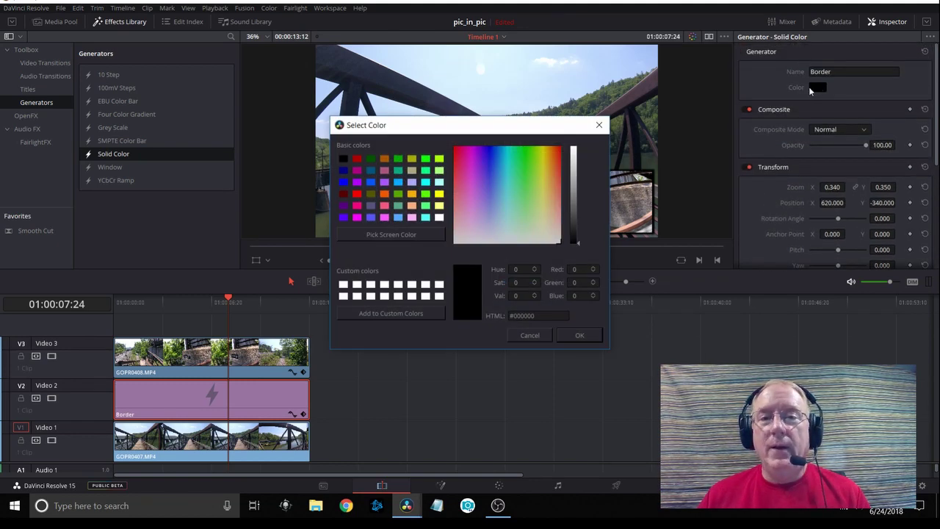
left_click(356, 194)
left_click(579, 335)
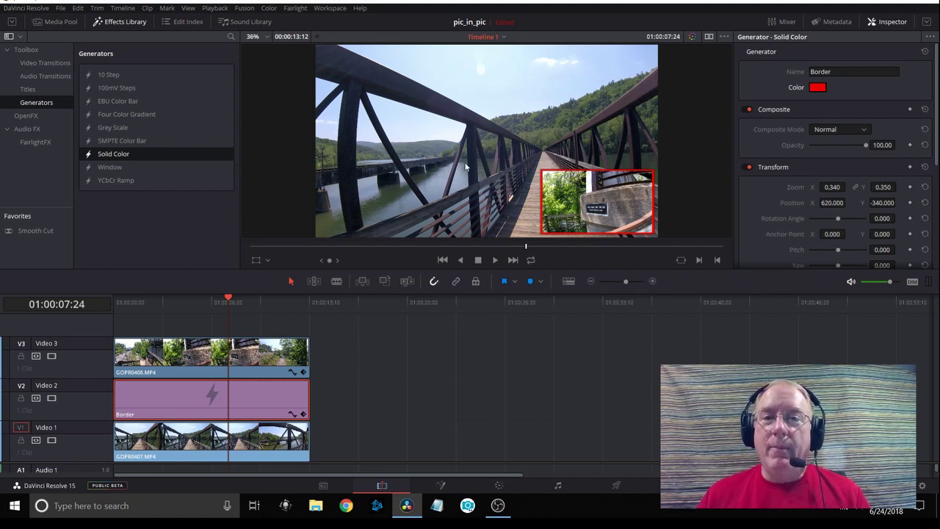
- Switch the Border colour to dark green #005500 and play back the green-framed inset
left_click(817, 88)
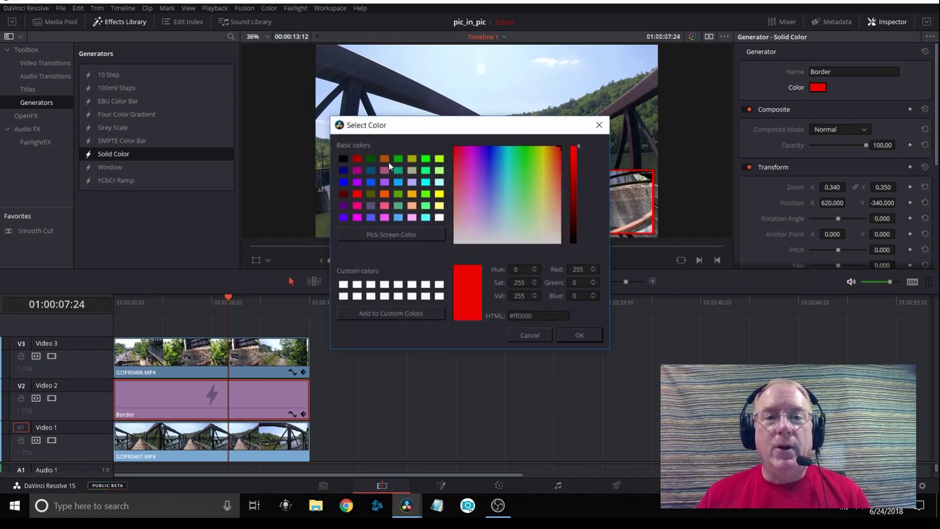
left_click(371, 159)
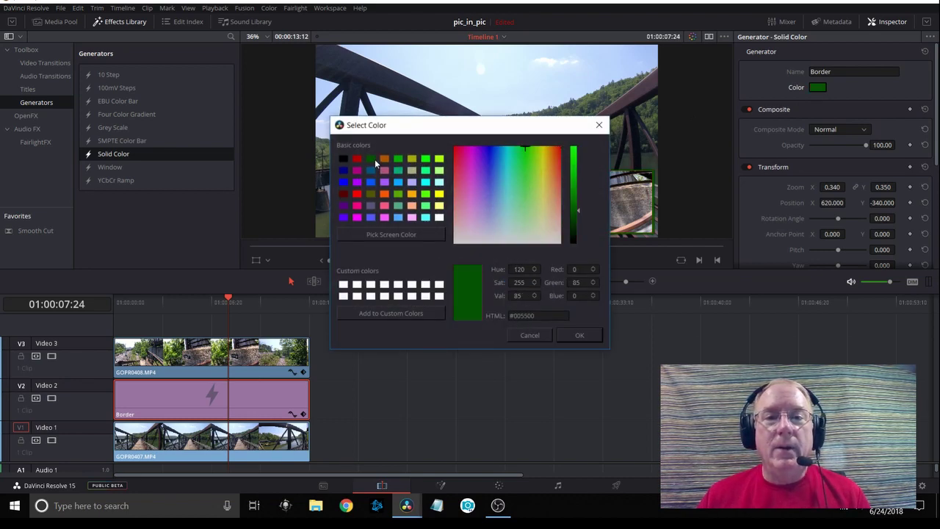
left_click(562, 335)
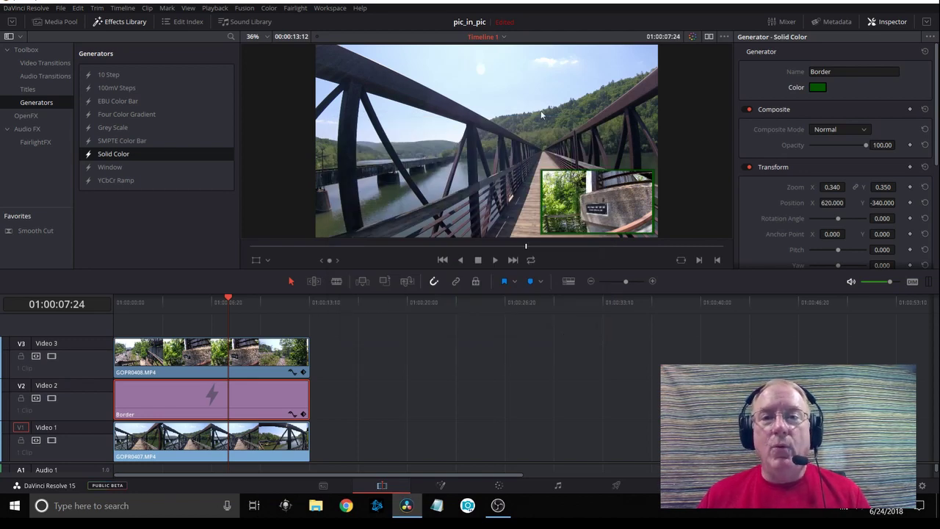
left_click(495, 260)
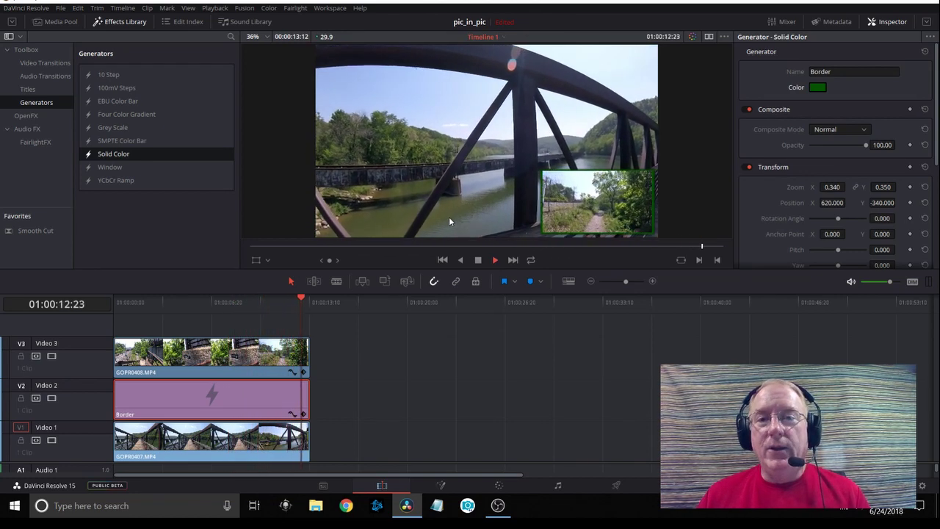
key("space")
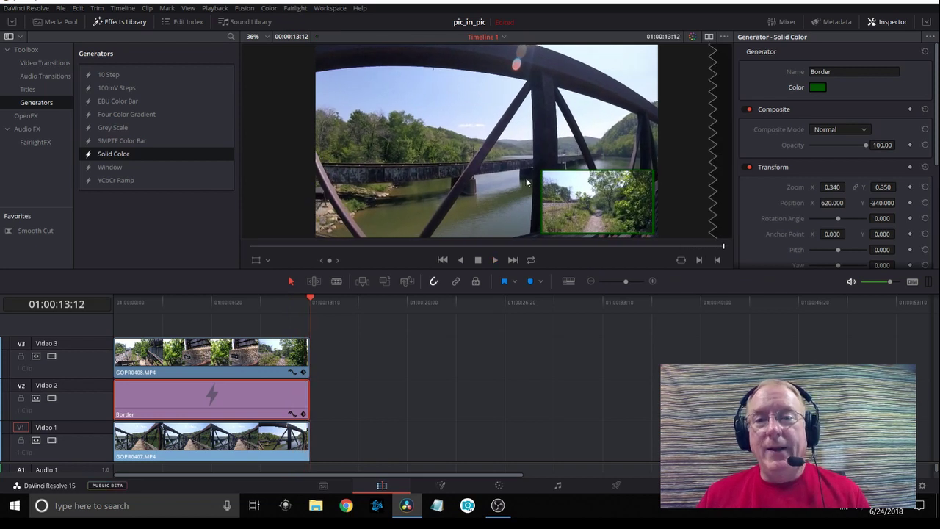